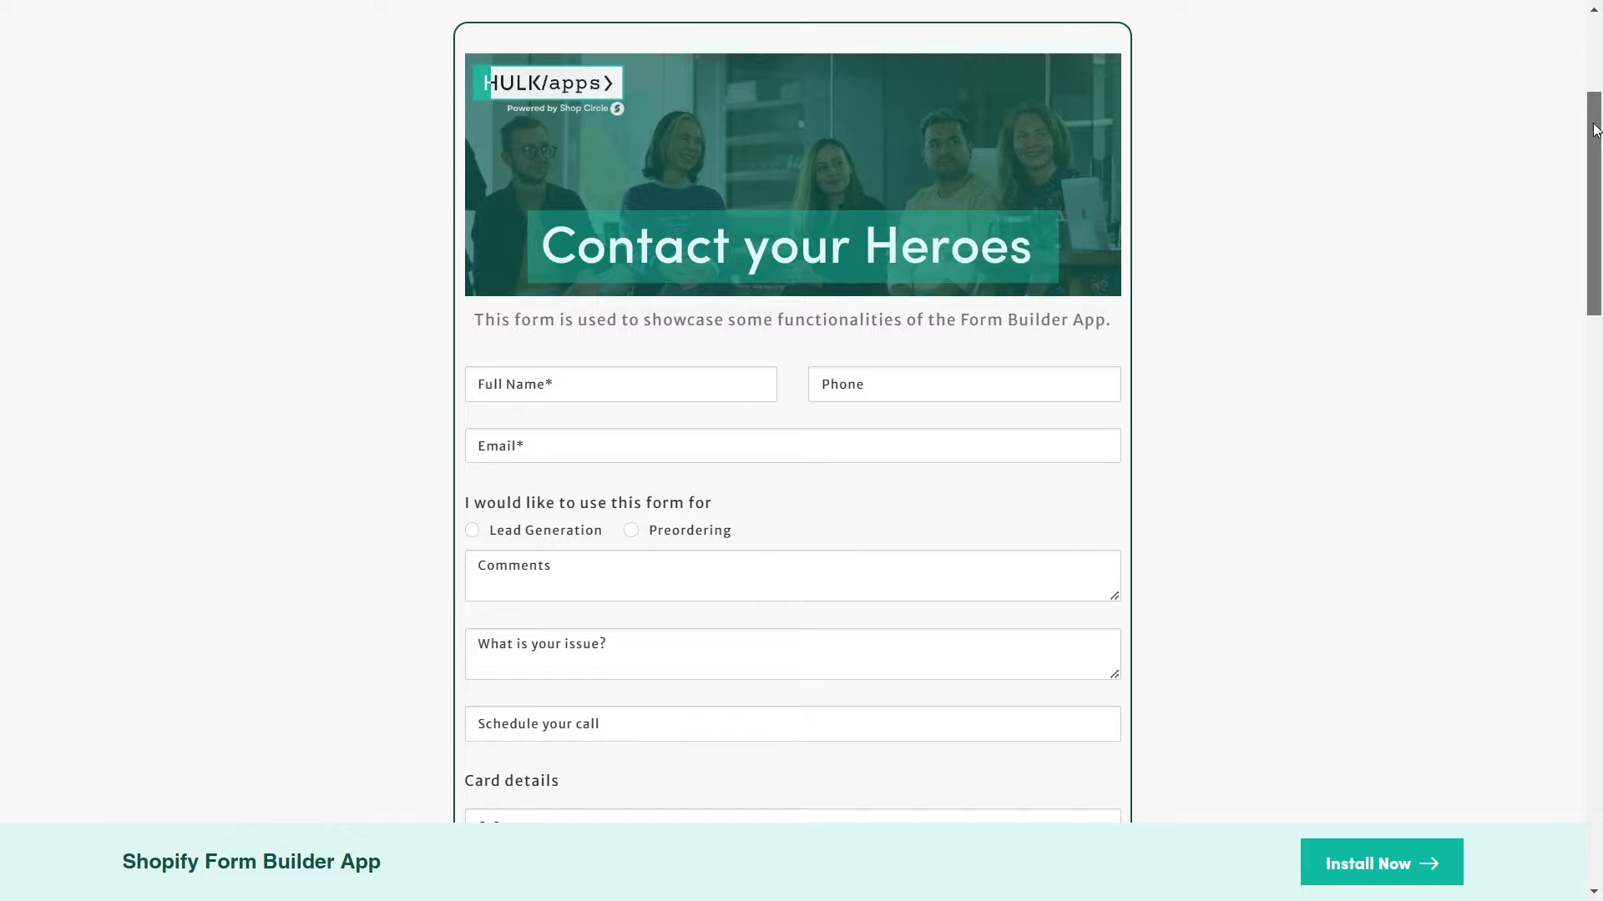
# Scroll through the sample Contact your Heroes form on the Hulk demo page.
pyautogui.moveTo(1595, 130); pyautogui.dragTo(1592, 180)
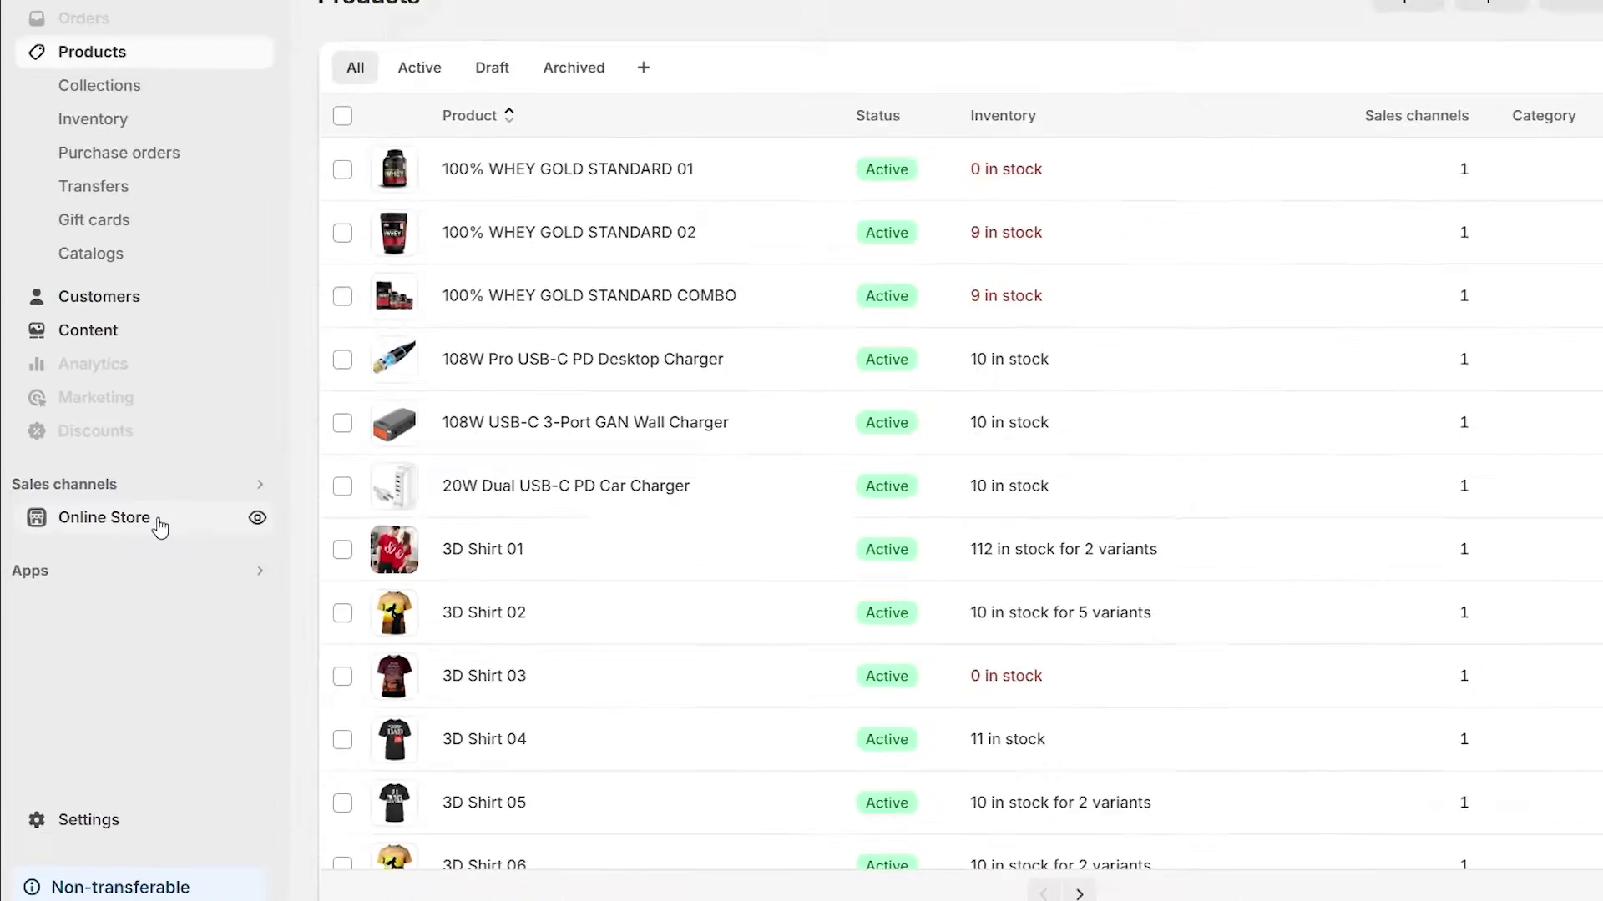
# In the Electro-1.0.0 theme editor, filter app embeds by 'Hulk' and enable Form Builder by Hulk.
pyautogui.click(157, 521)
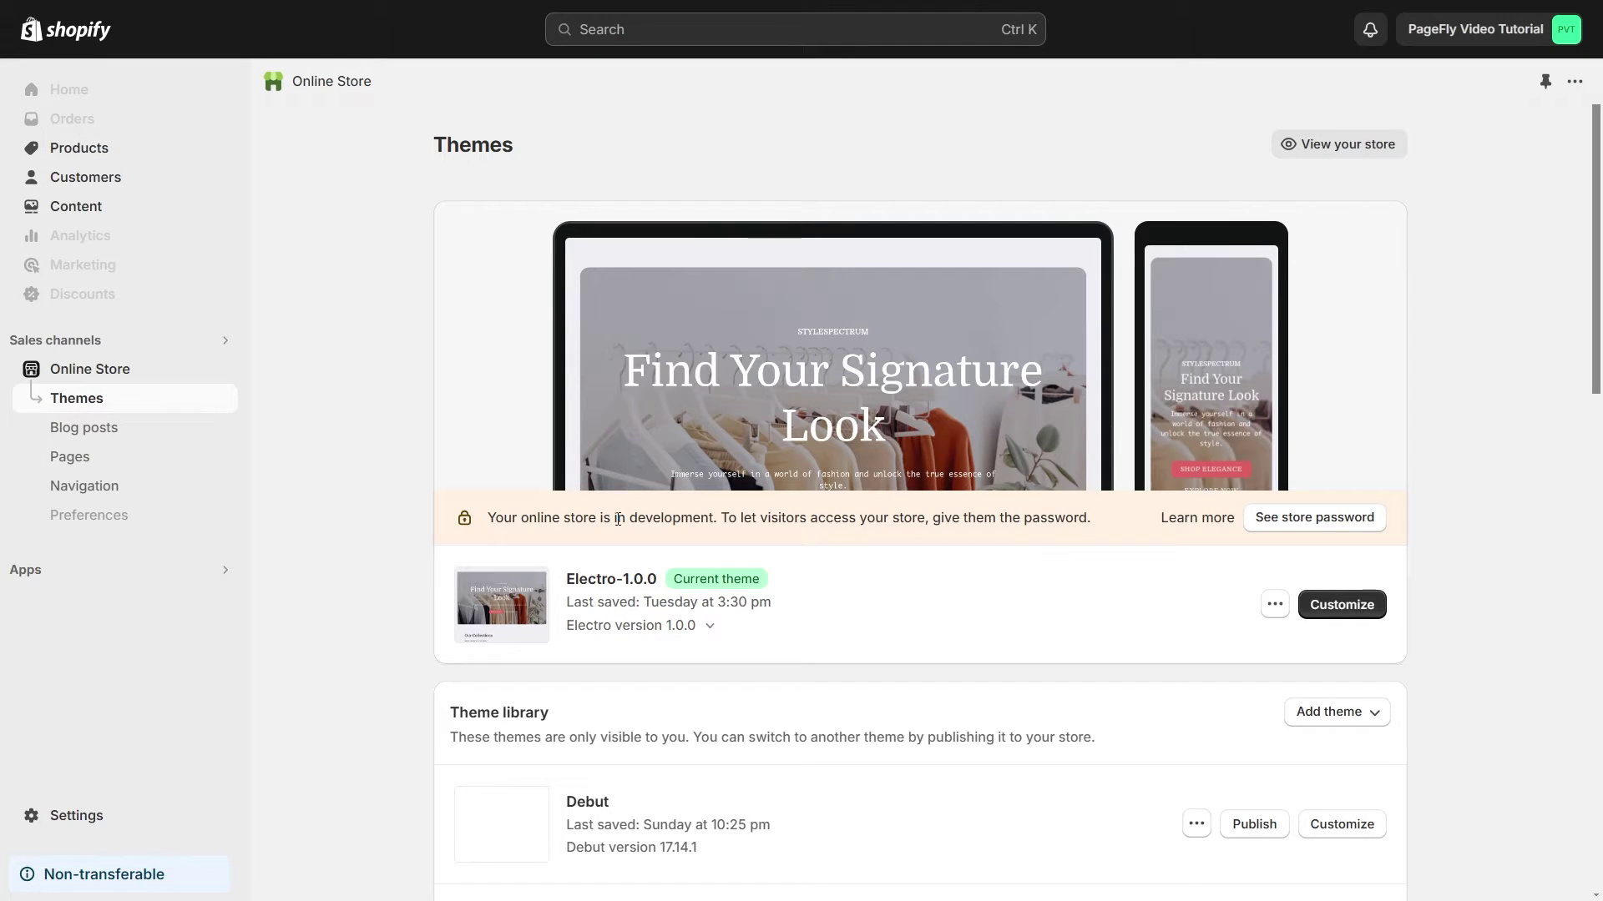
pyautogui.click(1342, 607)
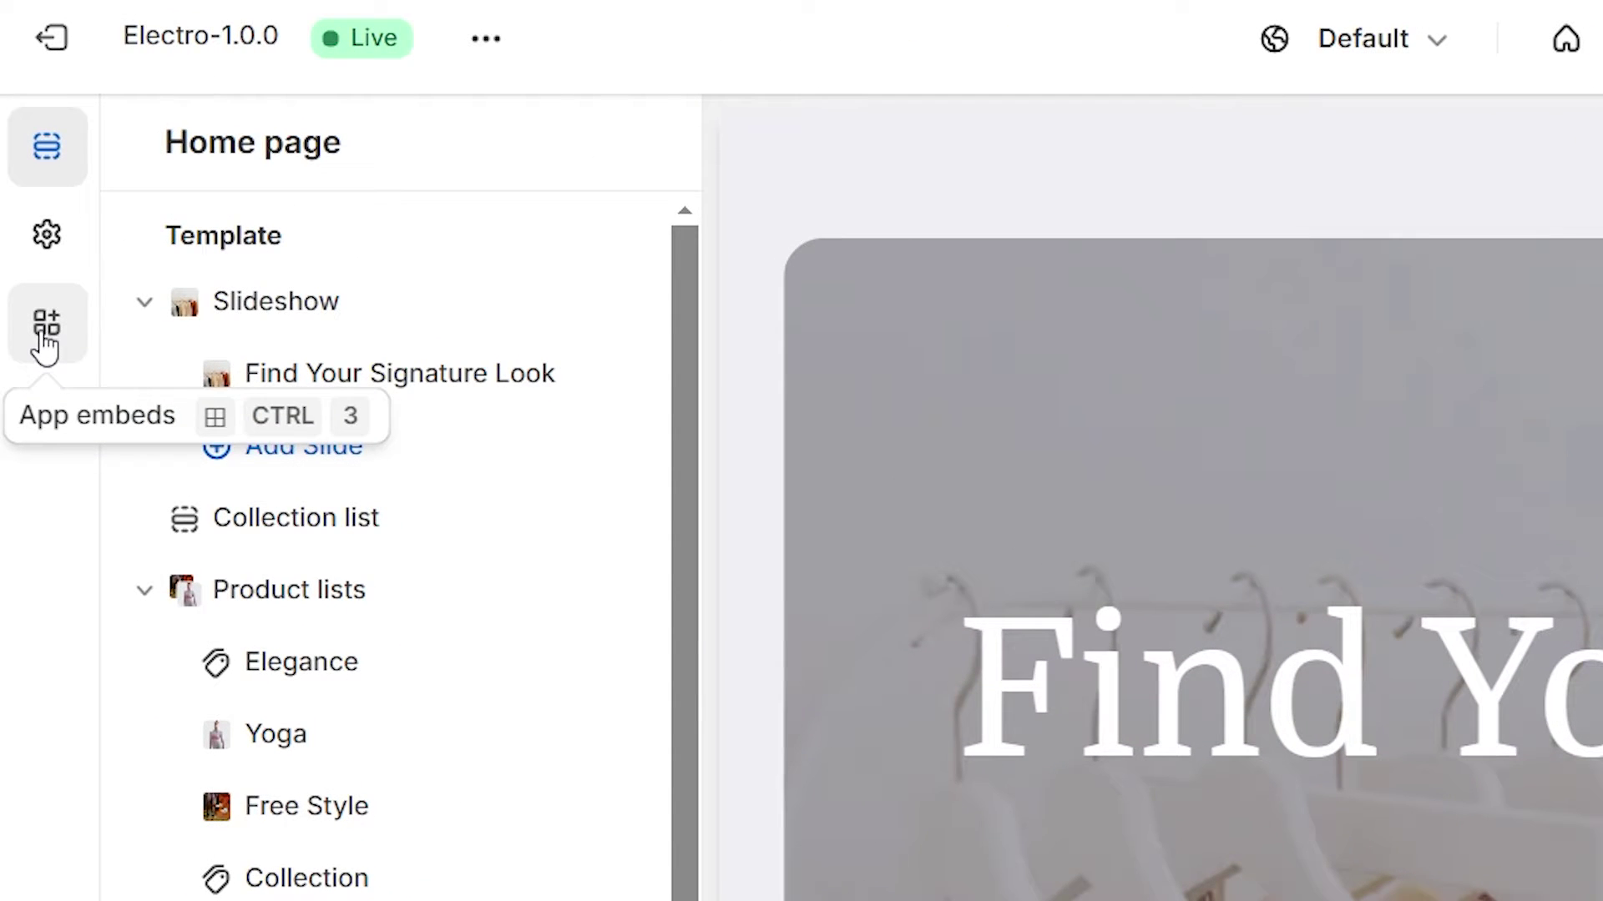
pyautogui.click(47, 338)
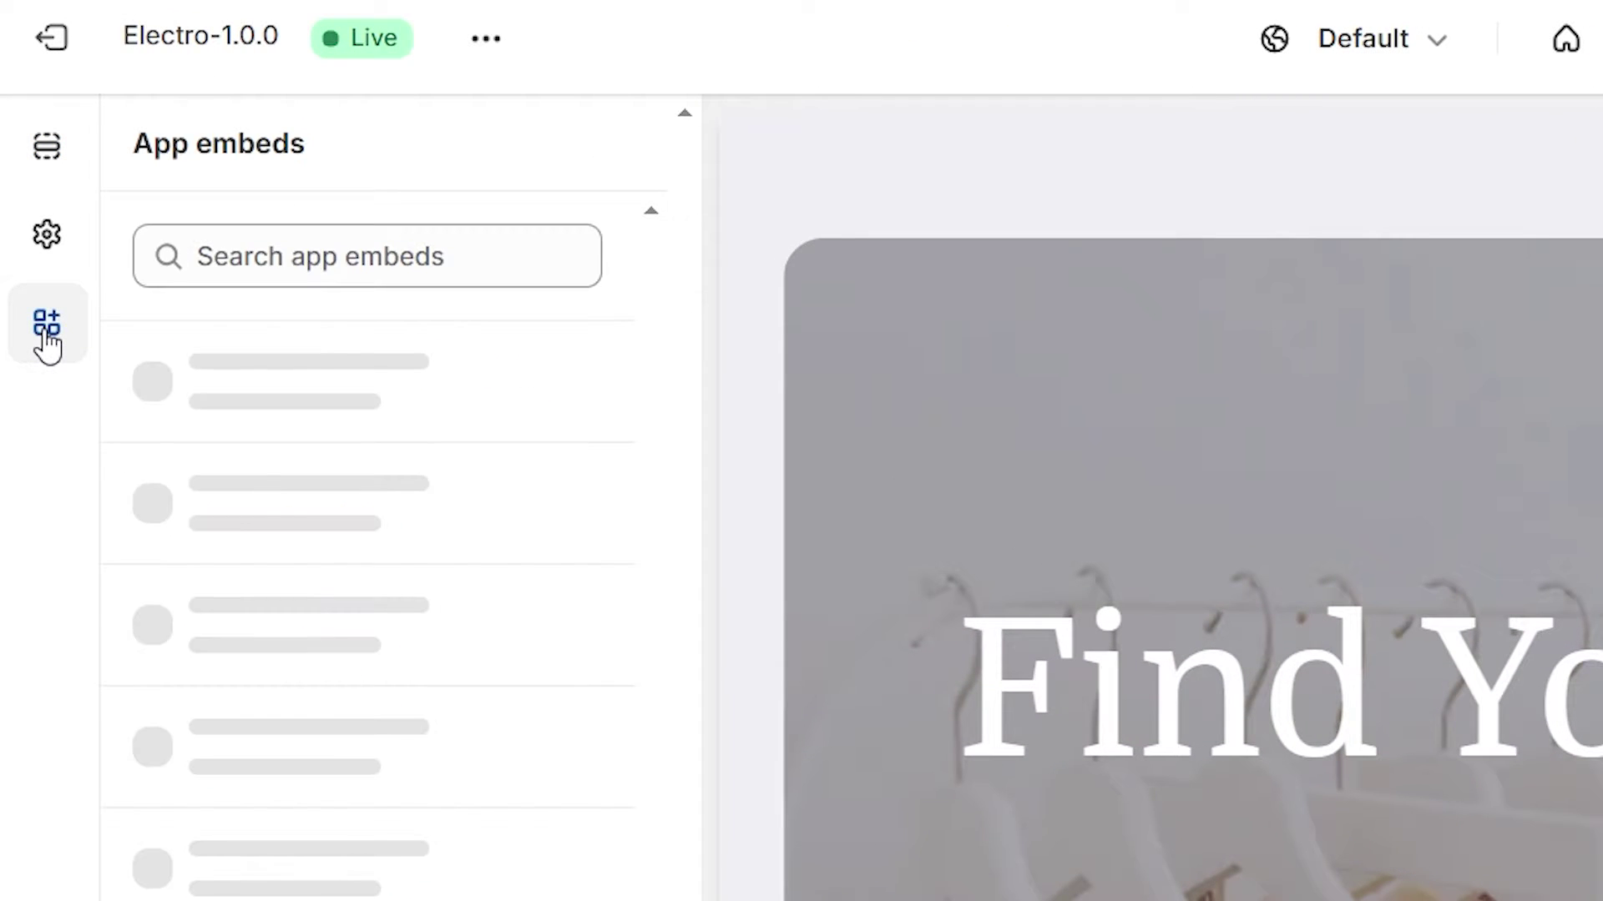
pyautogui.click(249, 256)
pyautogui.write('Hulk')
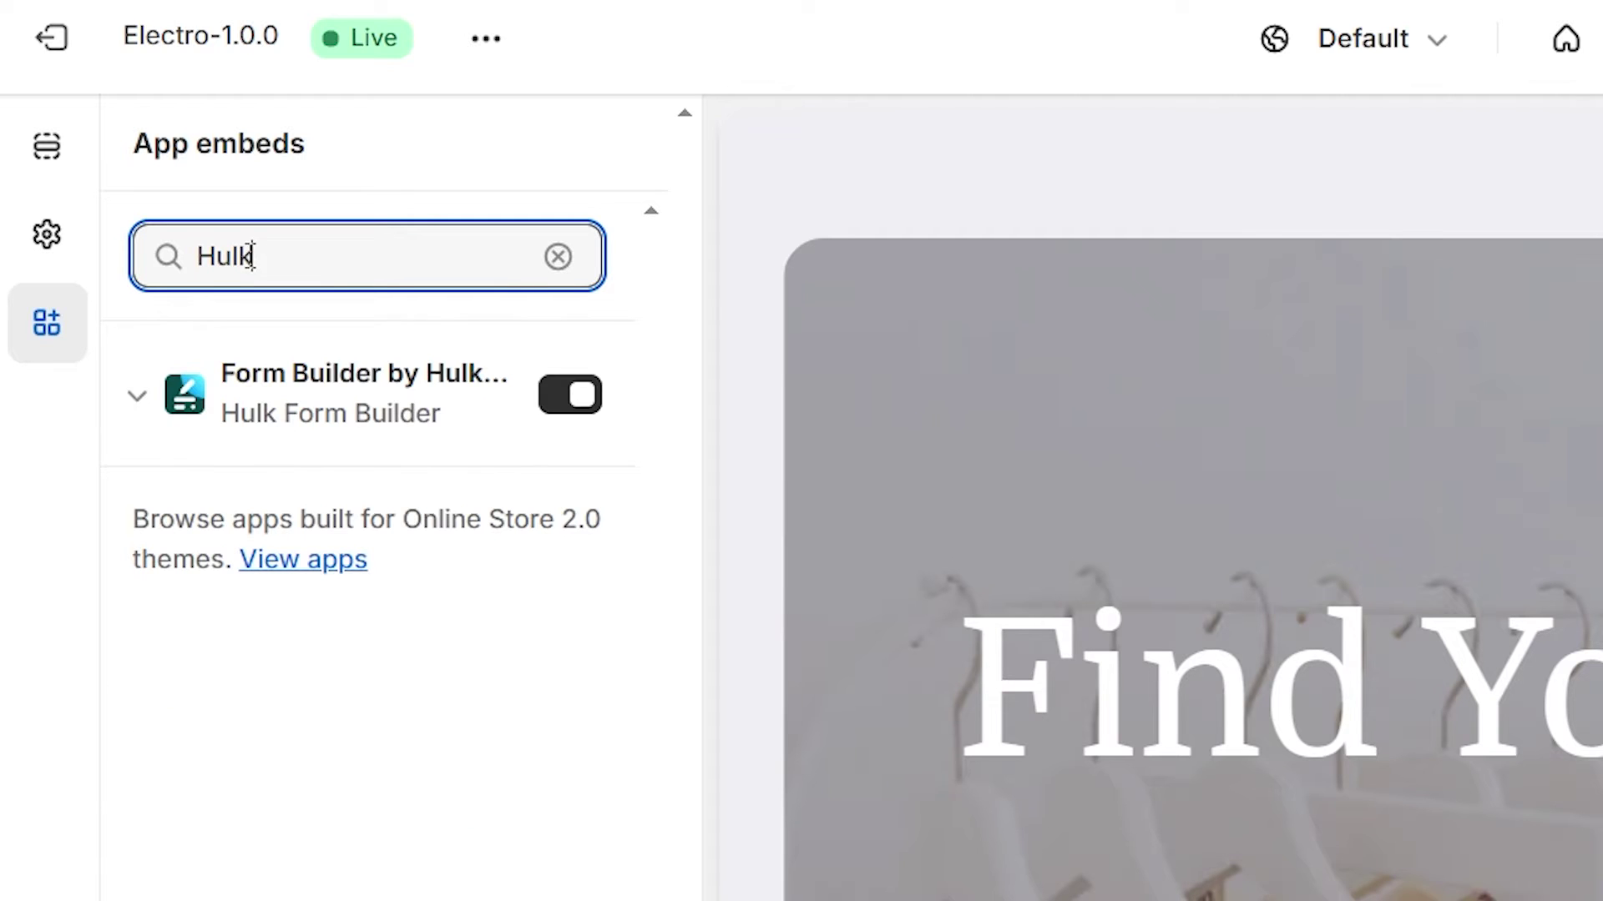
pyautogui.click(574, 401)
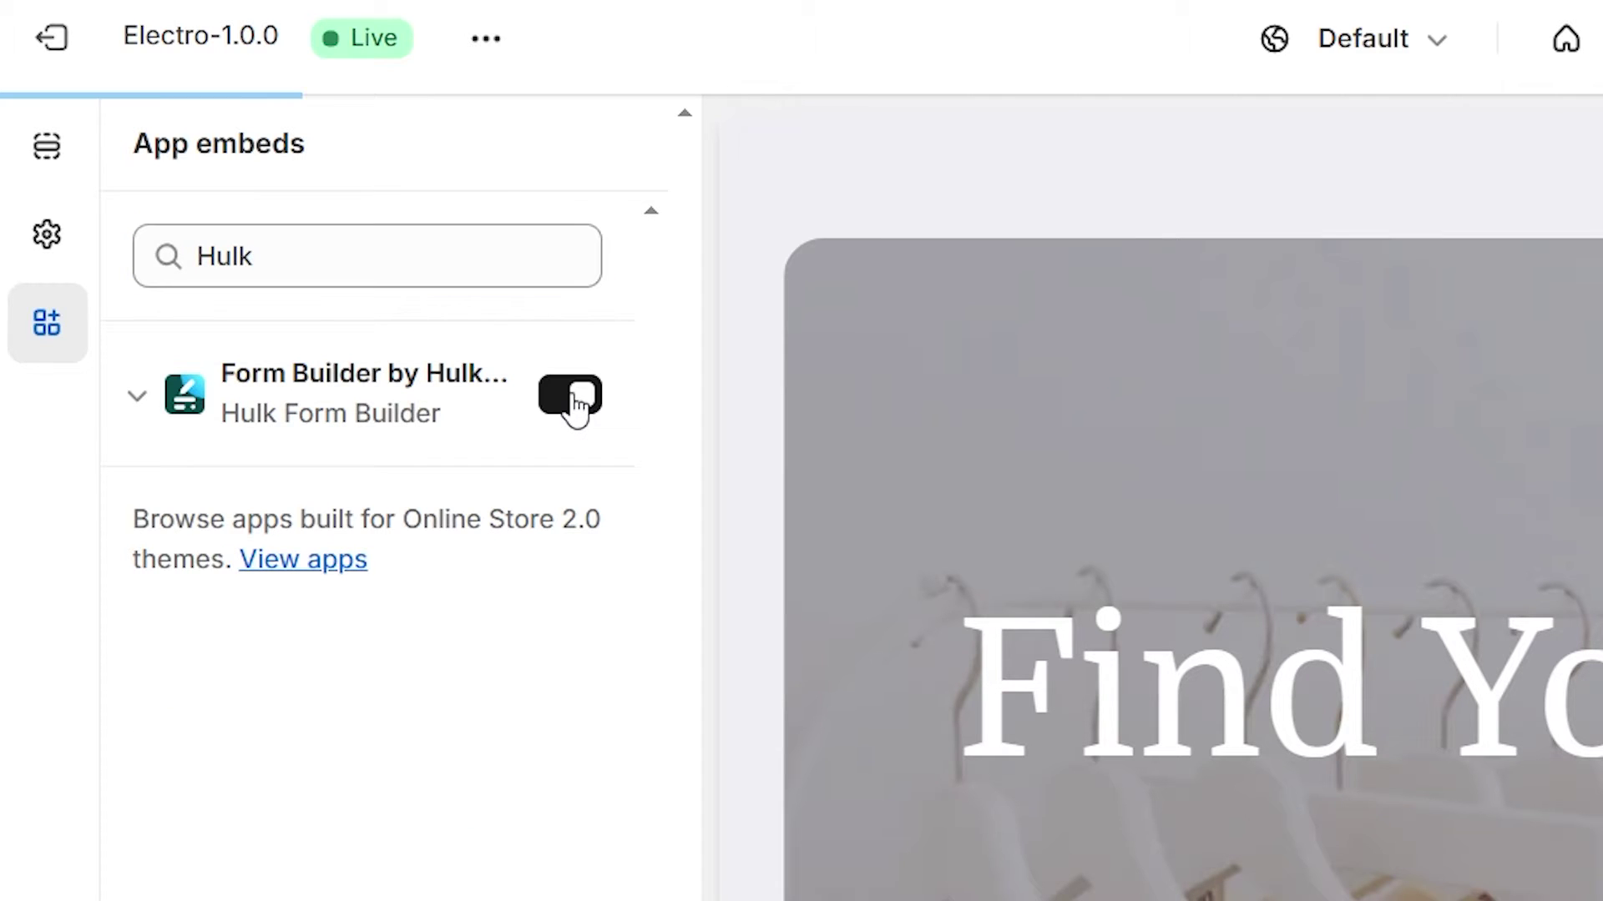
pyautogui.click(138, 399)
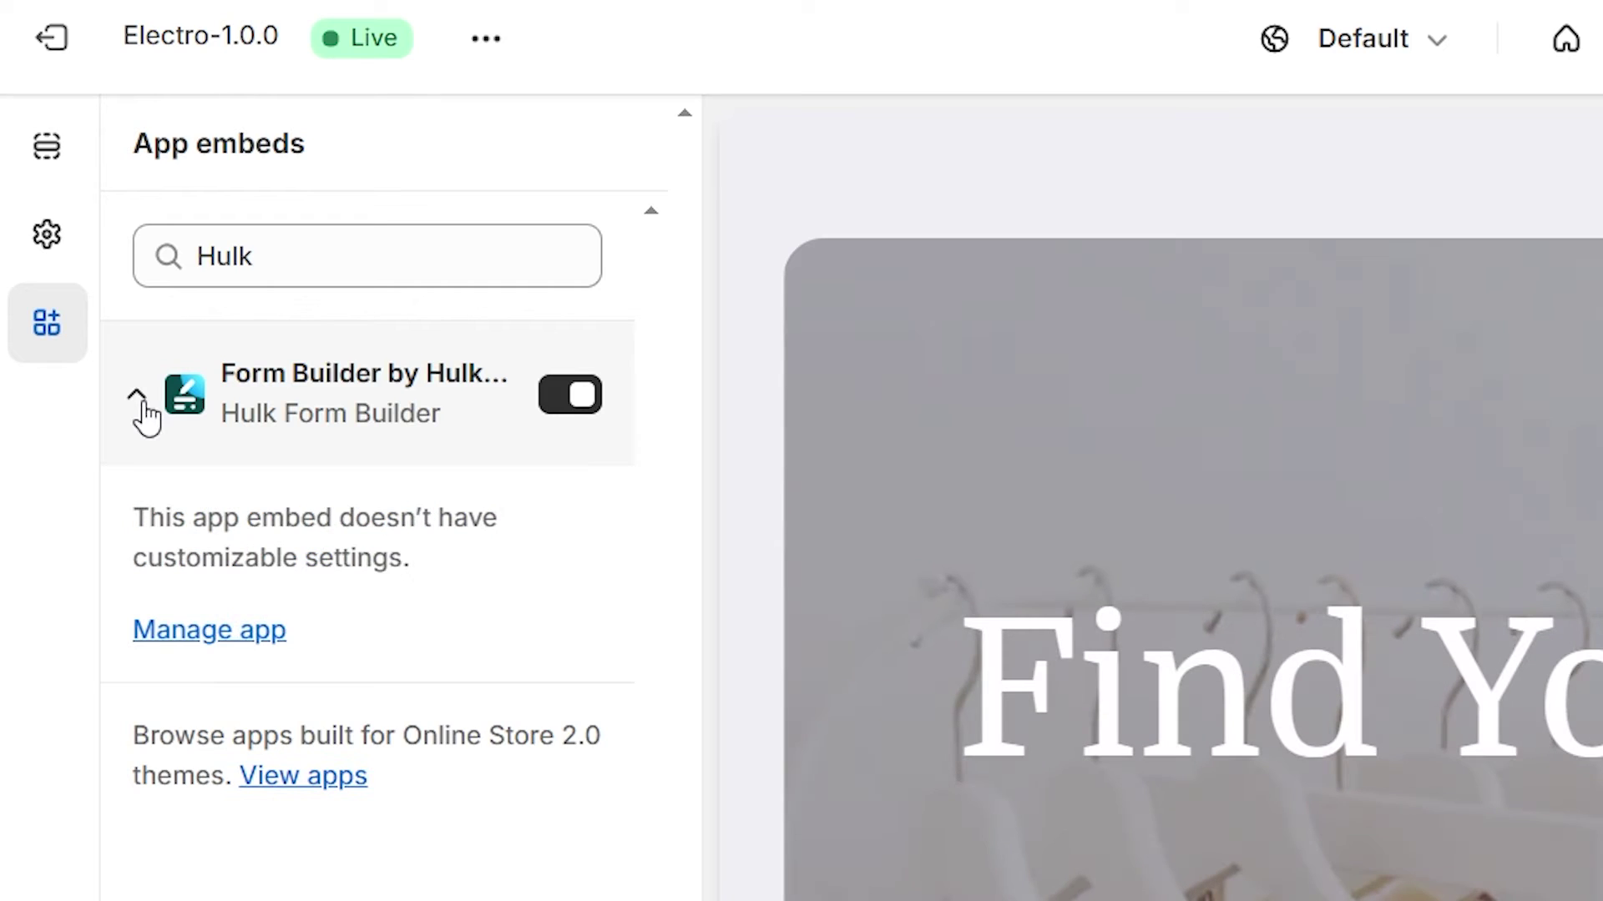
# Start a new Hulk form named 'PageFly Form', leaving notification emails off.
pyautogui.click(232, 636)
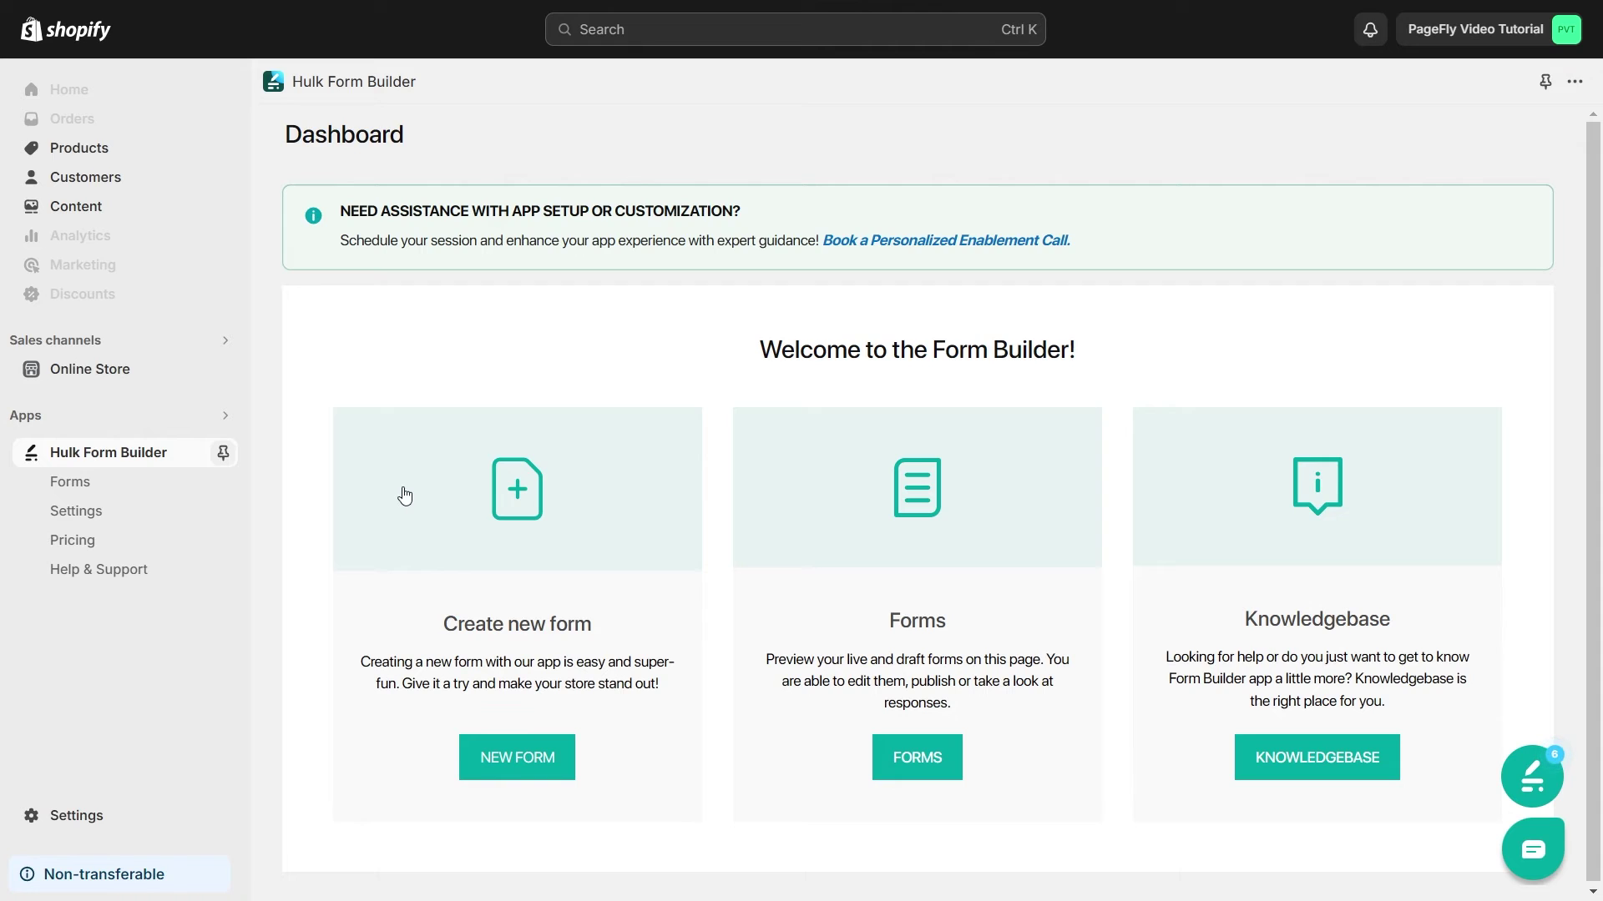
pyautogui.click(504, 772)
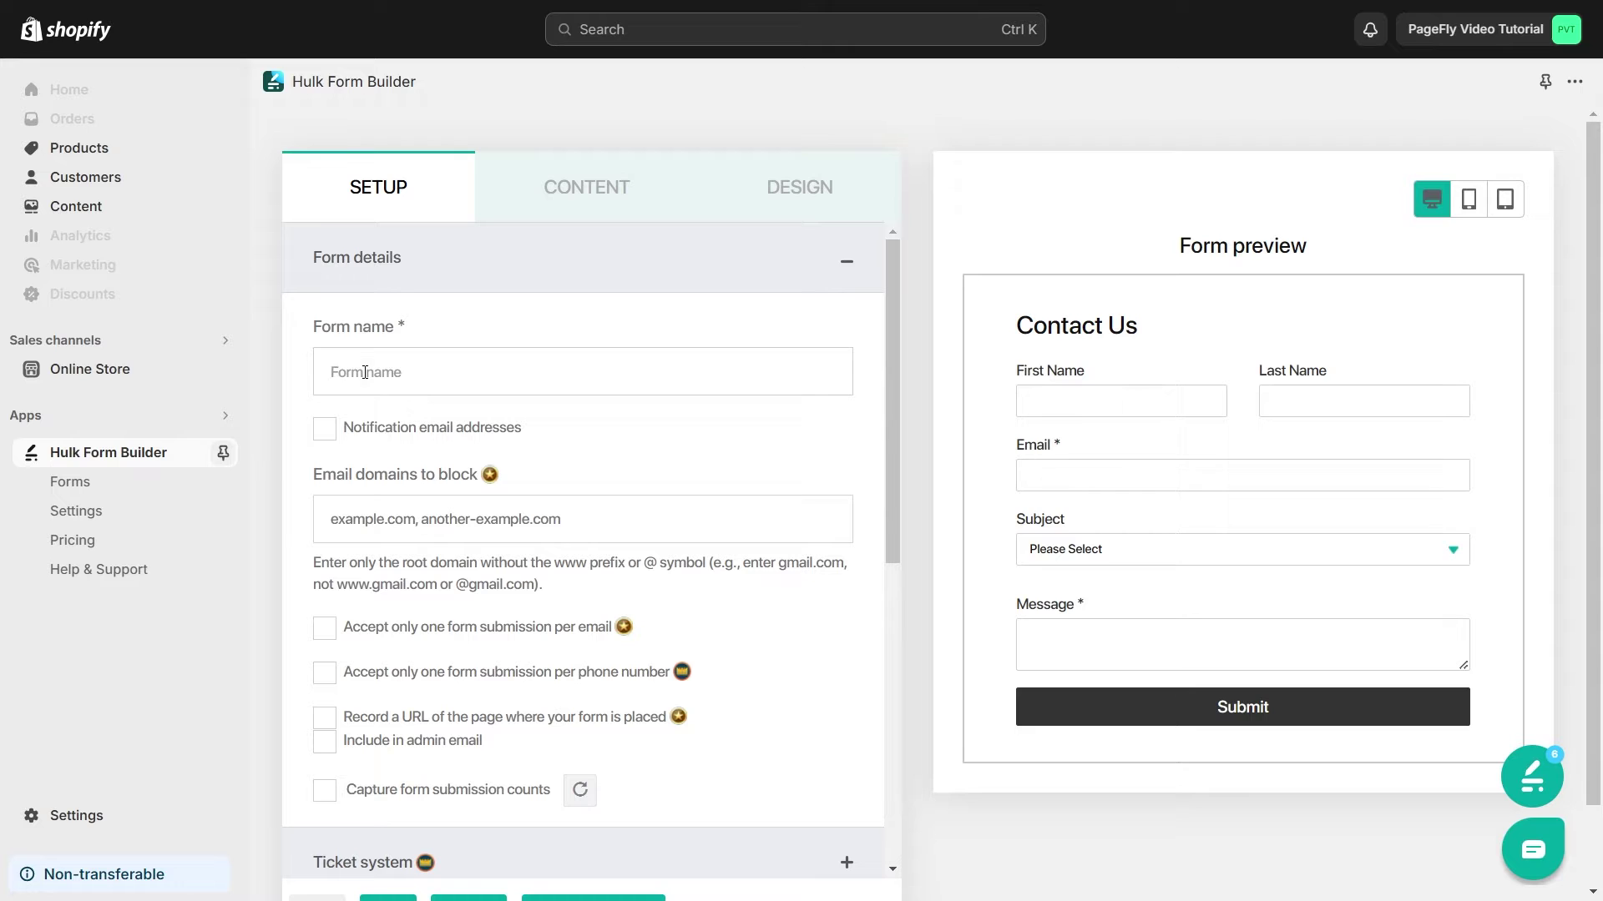
pyautogui.click(365, 373)
pyautogui.write('PageFly Form')
pyautogui.click(326, 430)
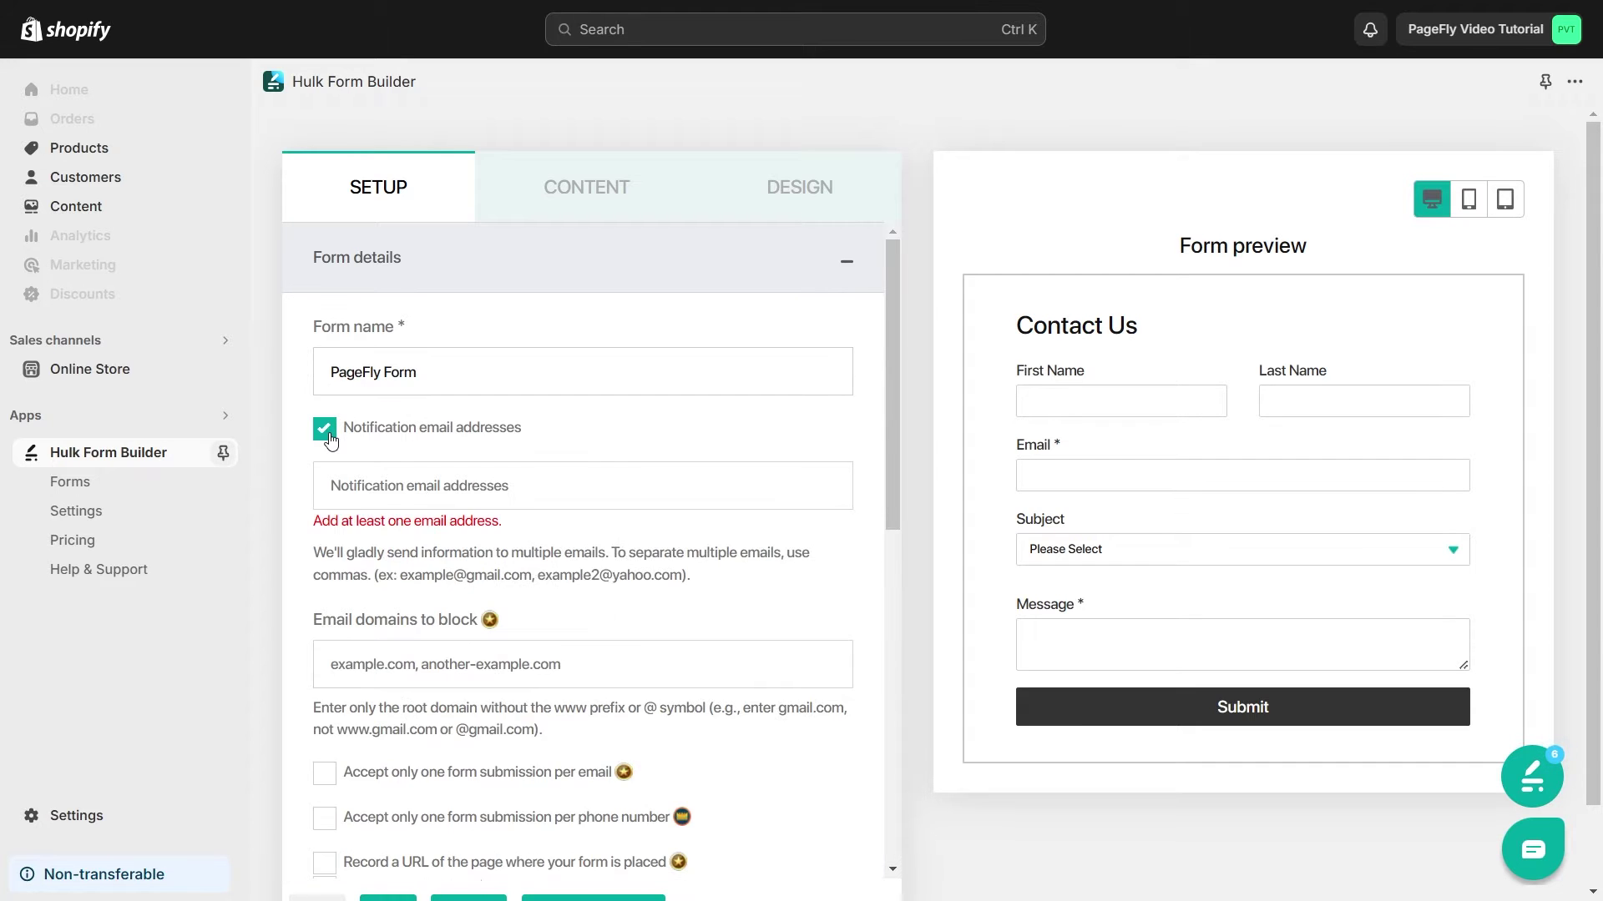
pyautogui.click(329, 437)
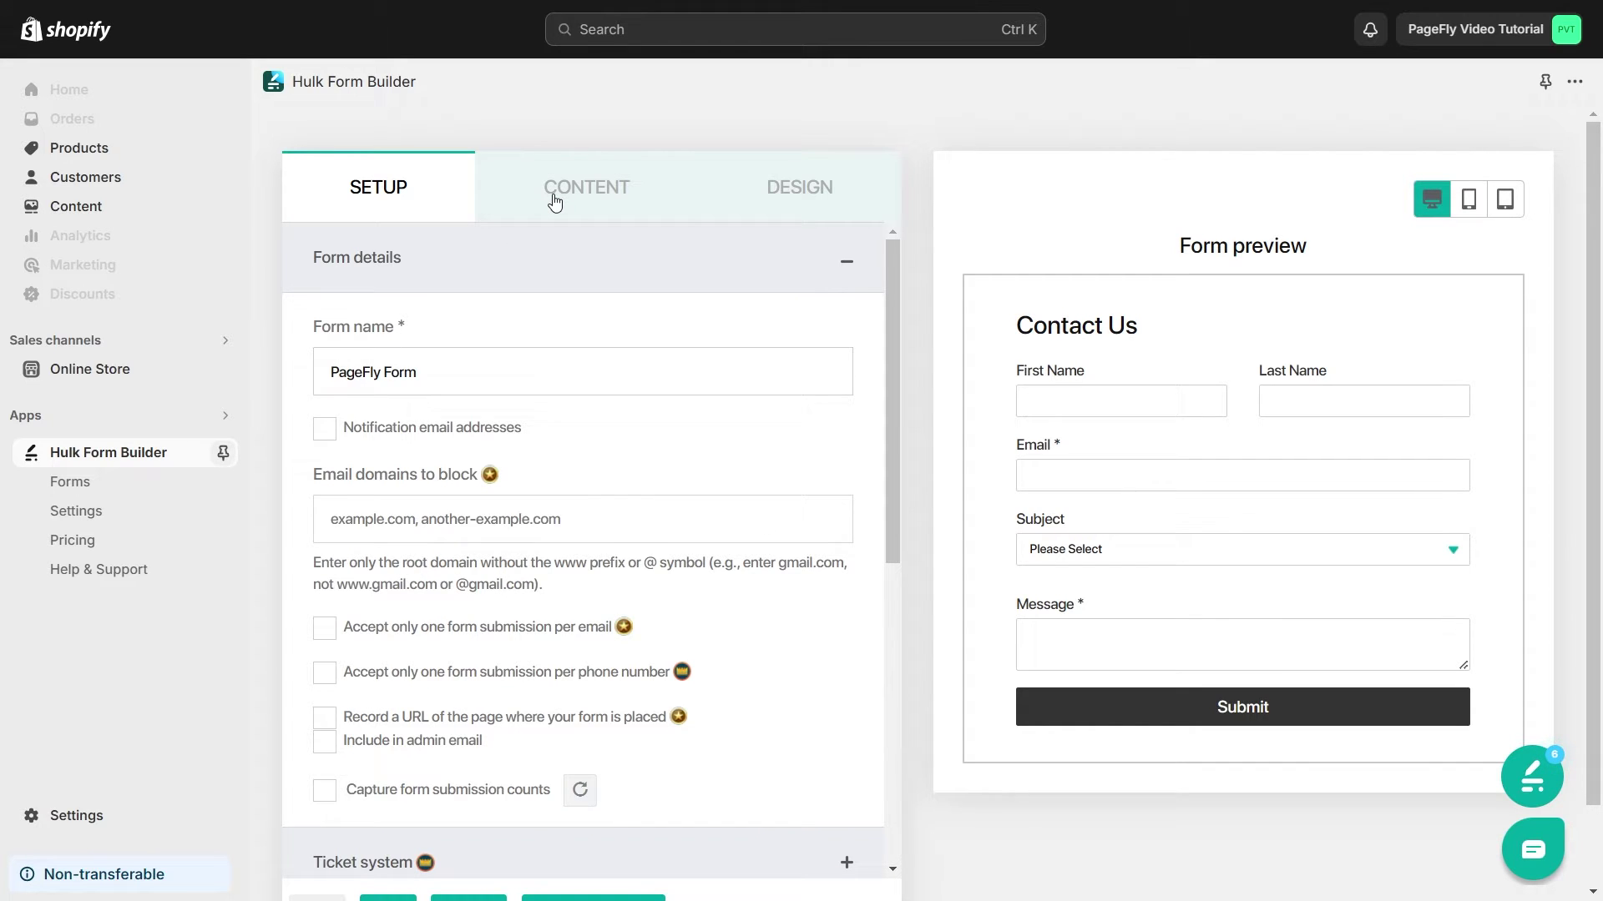
# Review the new form's Content and Design settings sections.
pyautogui.click(555, 198)
pyautogui.click(433, 283)
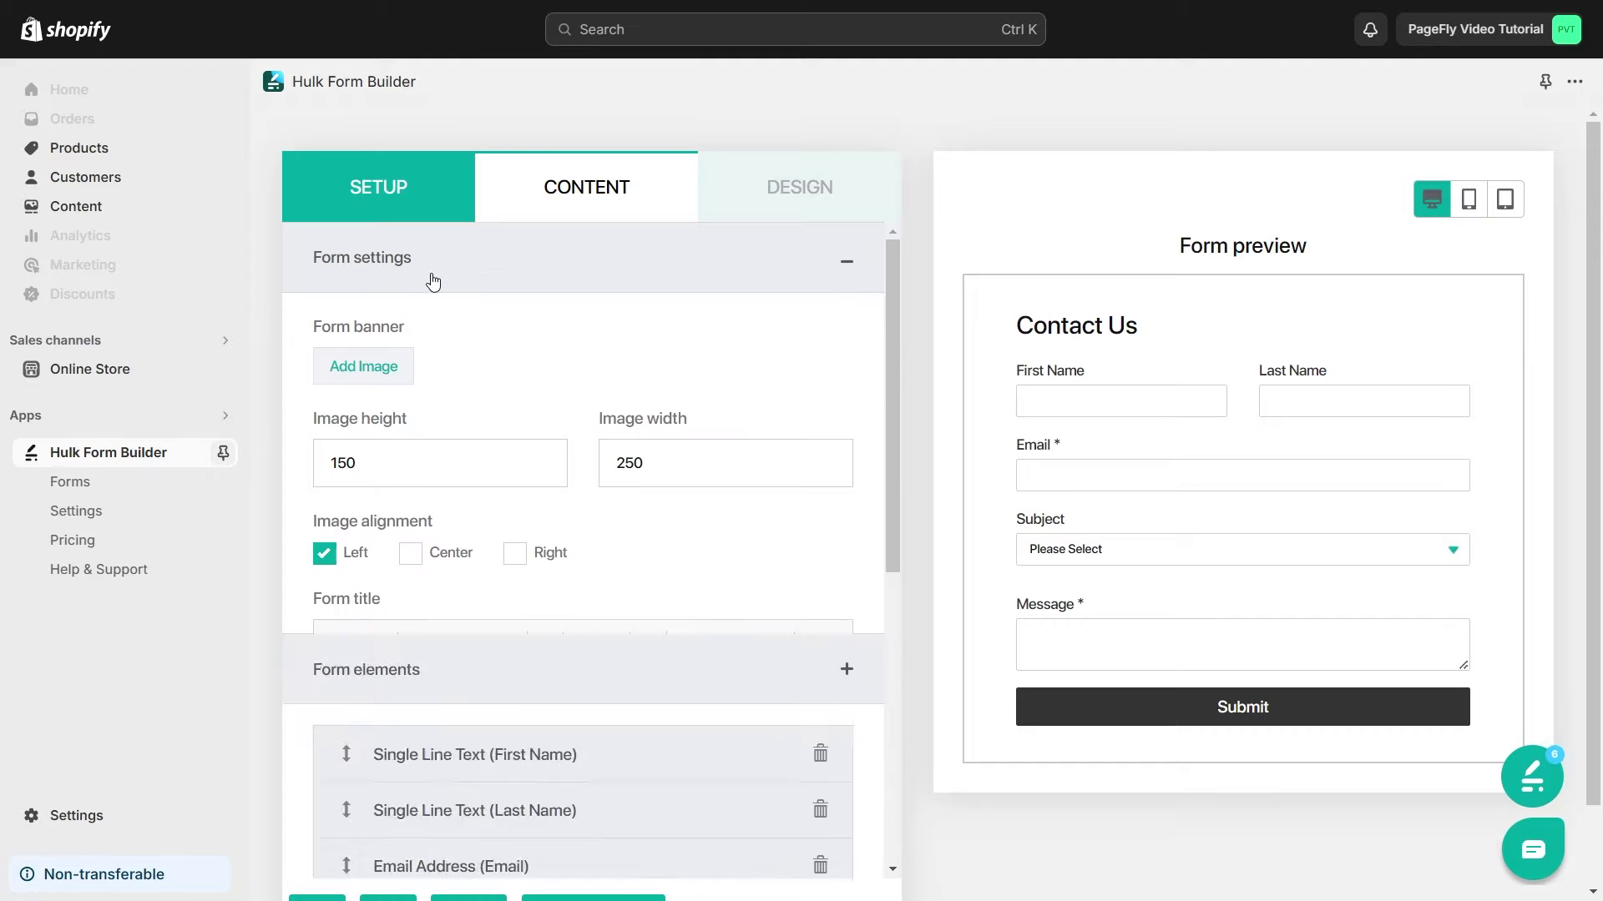
pyautogui.moveTo(893, 327); pyautogui.dragTo(751, 300)
pyautogui.click(579, 242)
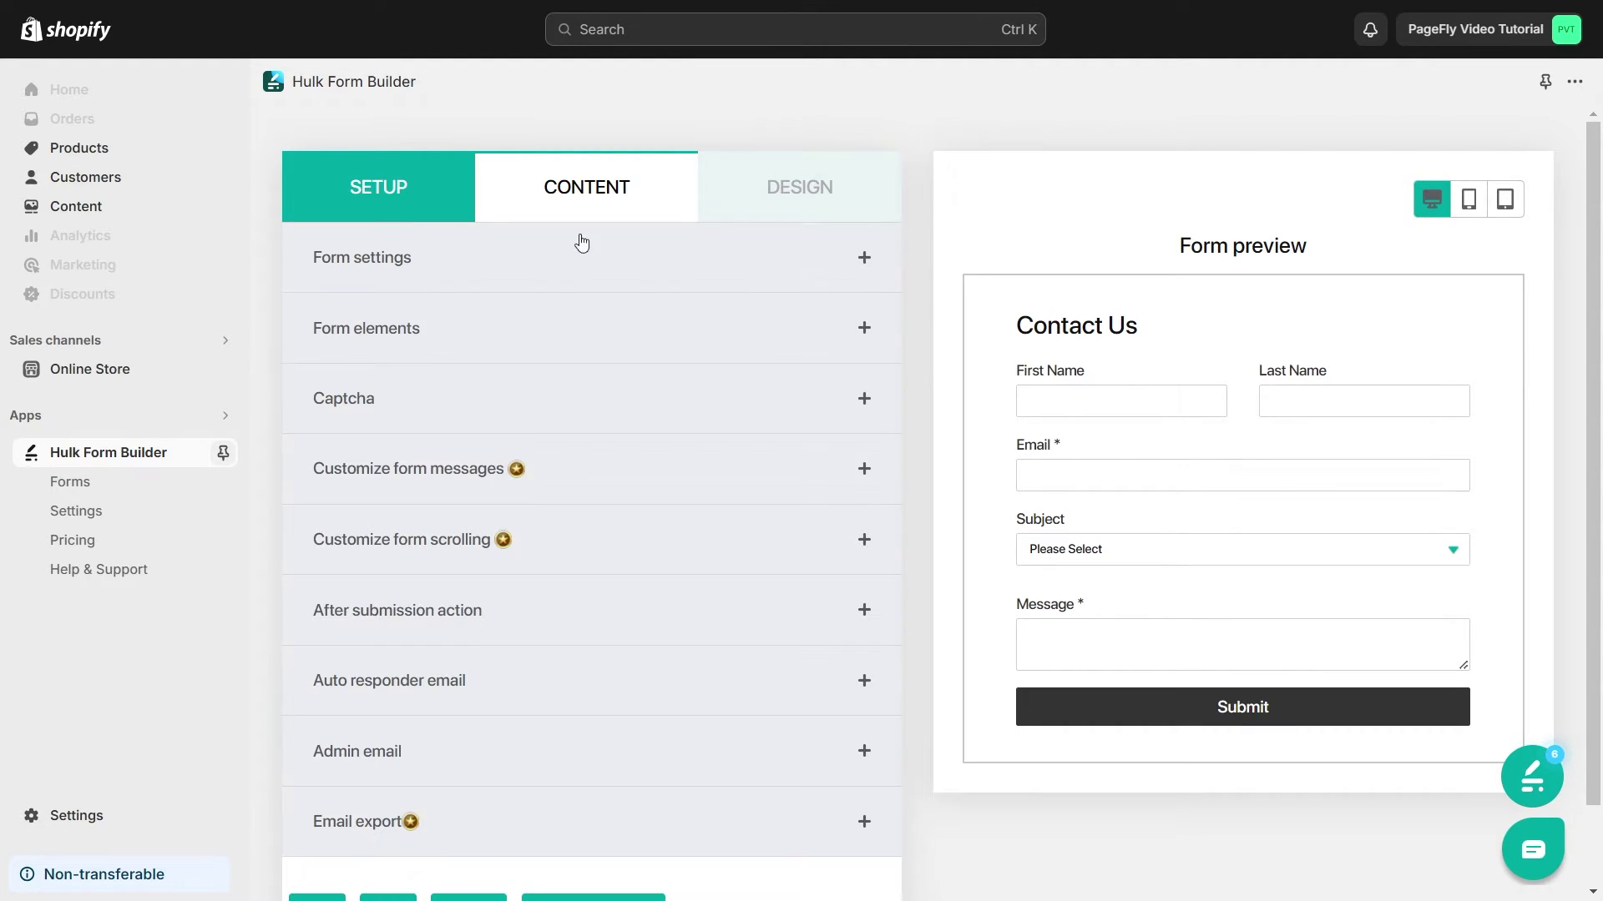
pyautogui.click(752, 190)
pyautogui.click(541, 274)
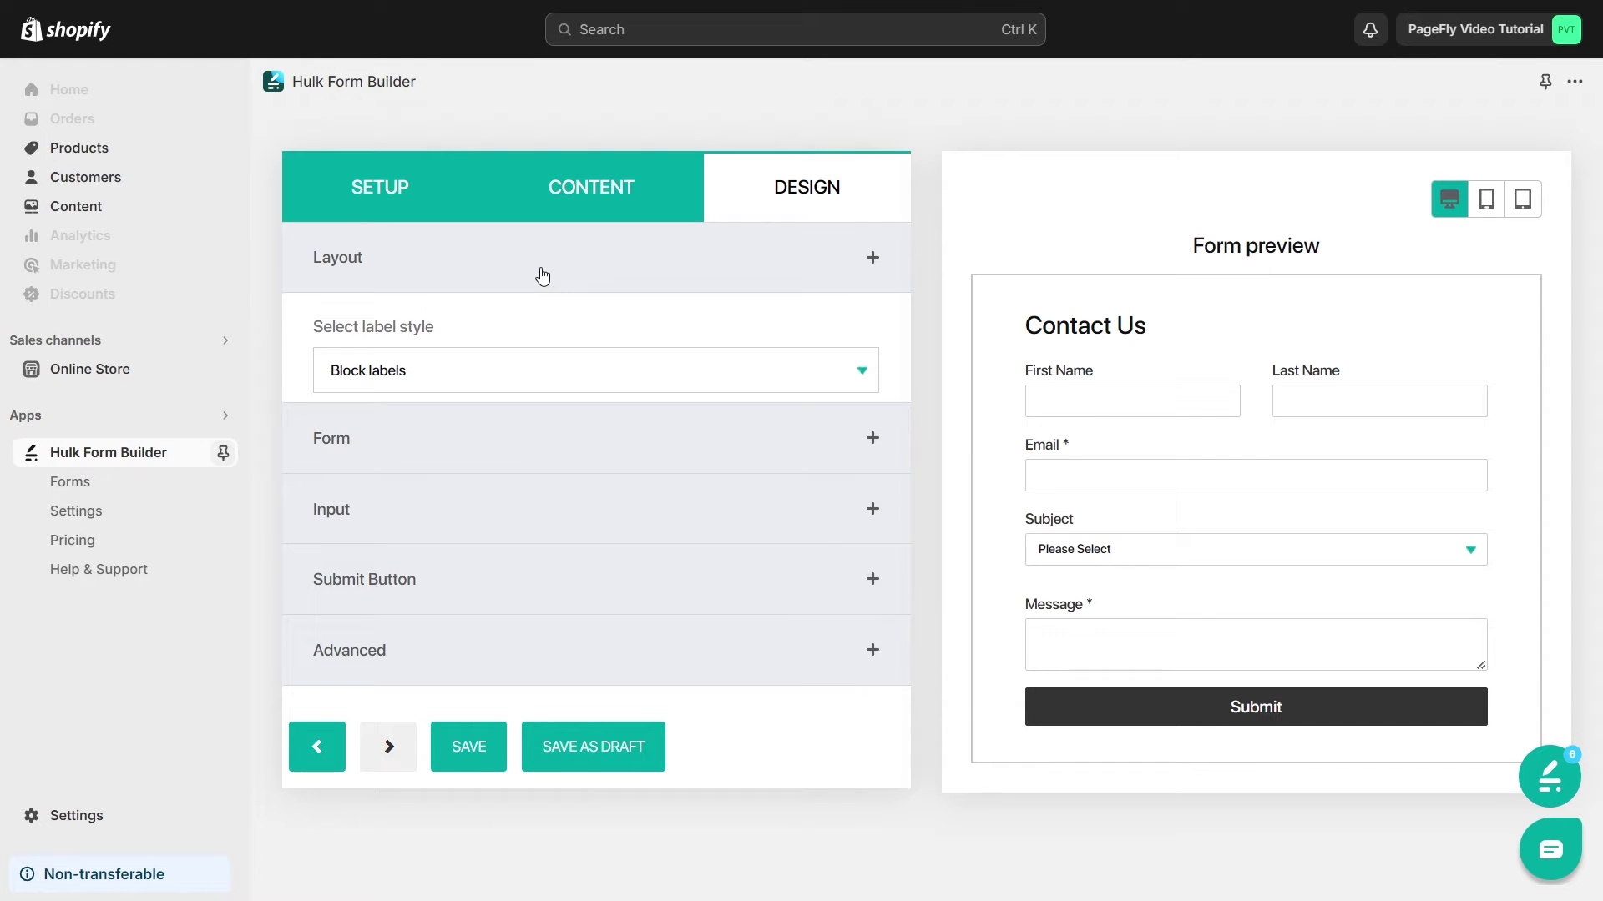
pyautogui.click(539, 328)
pyautogui.click(538, 328)
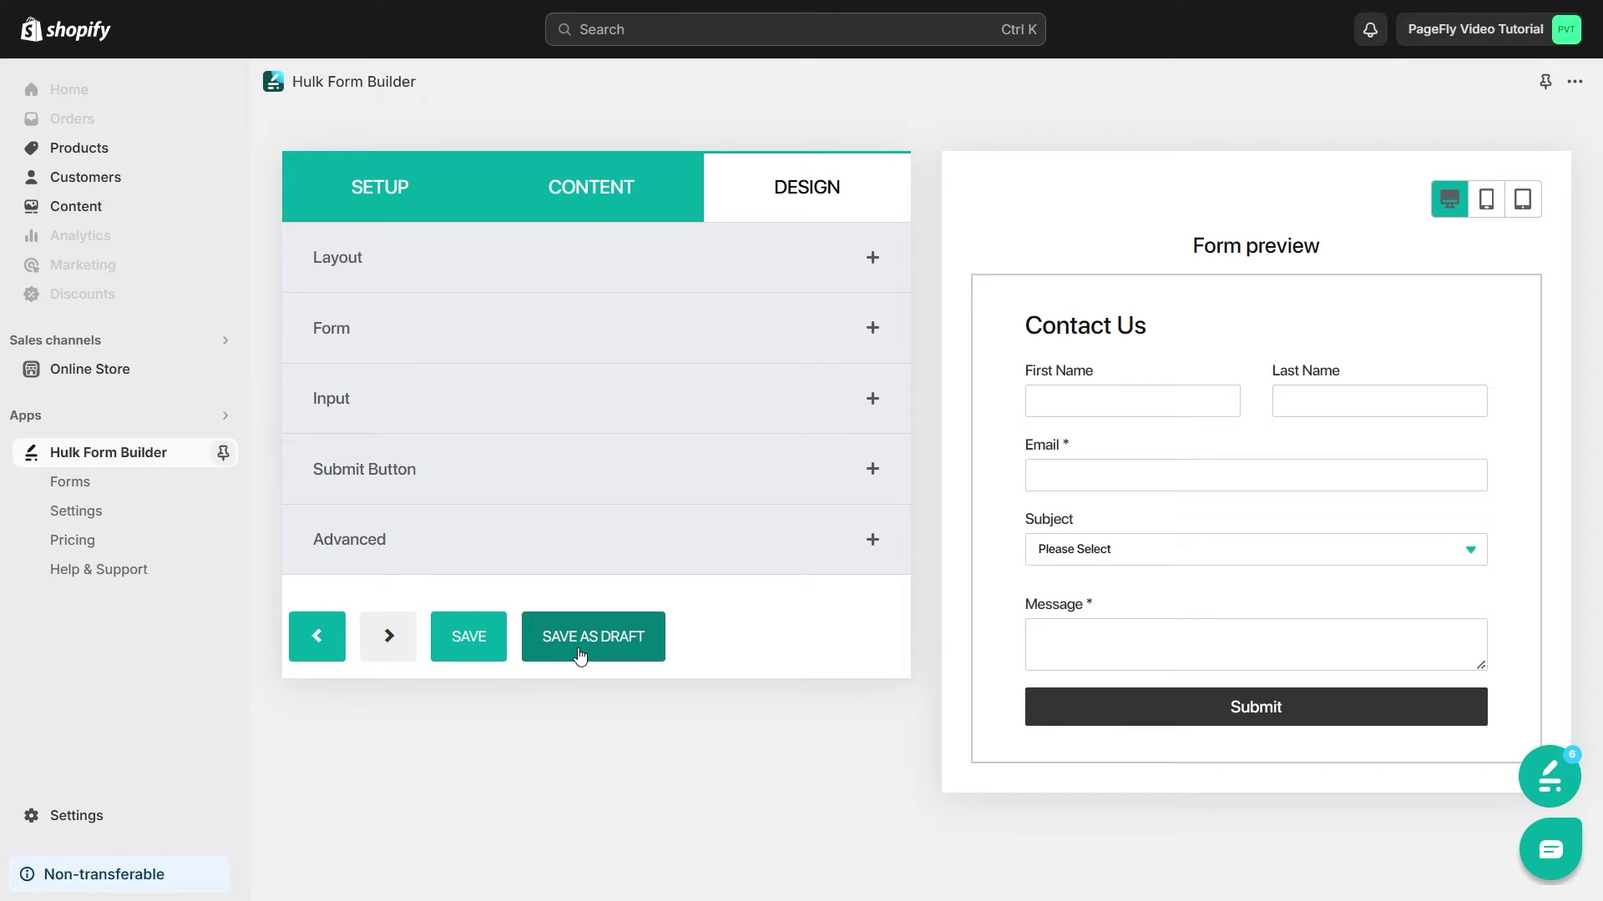
# Save PageFly Form, check it in Existing Forms, and select the PageFly API token under Integrations.
pyautogui.click(470, 640)
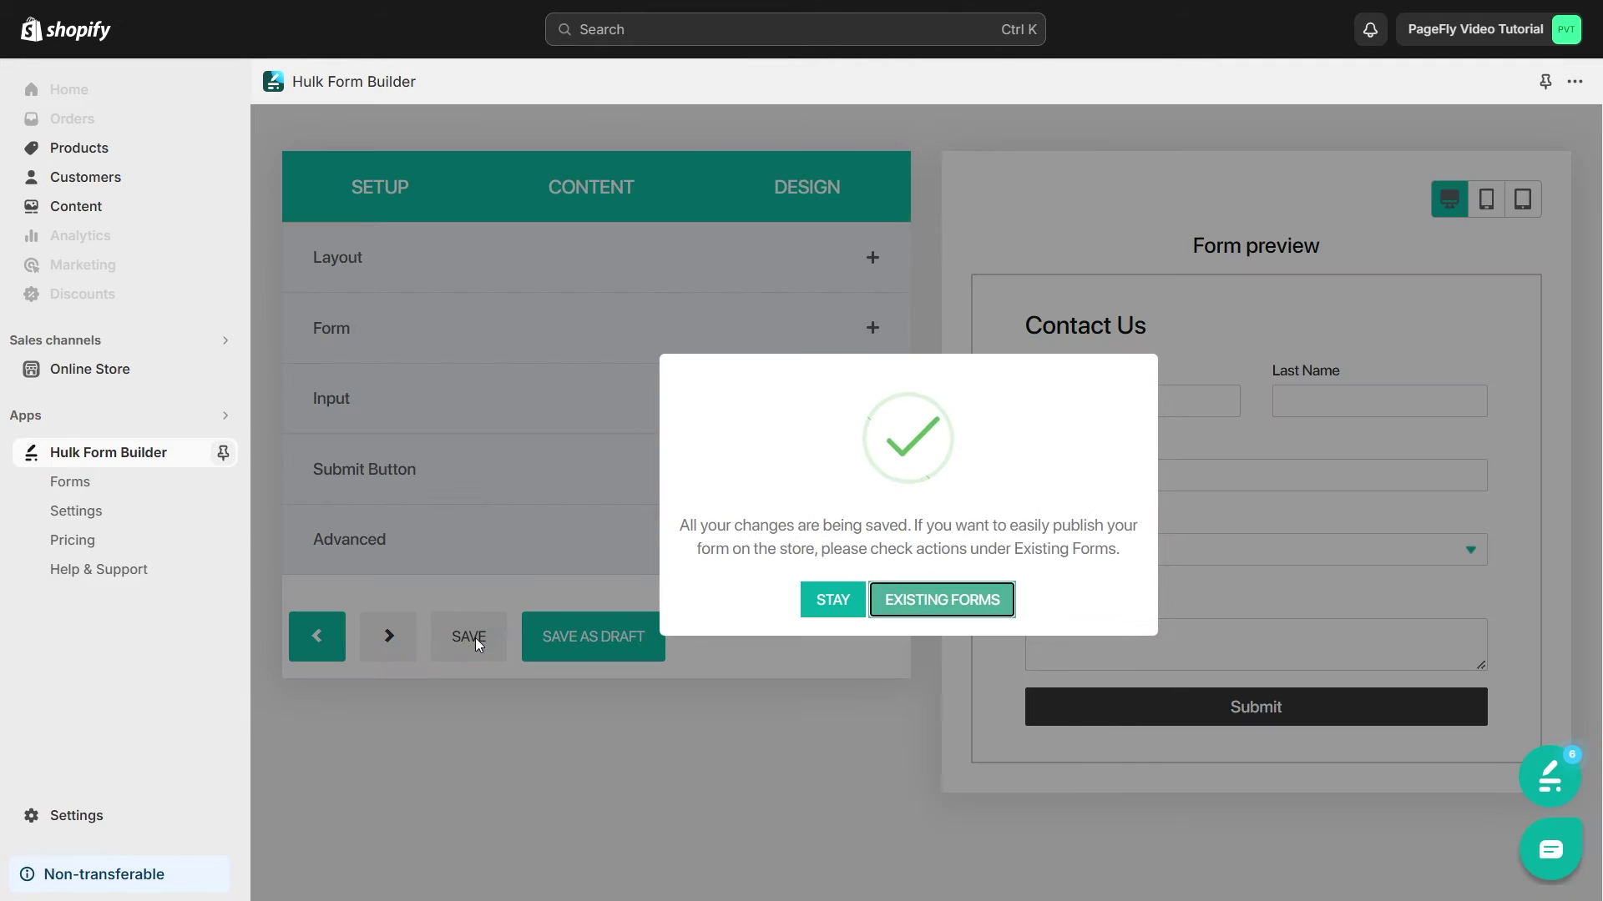
pyautogui.click(936, 603)
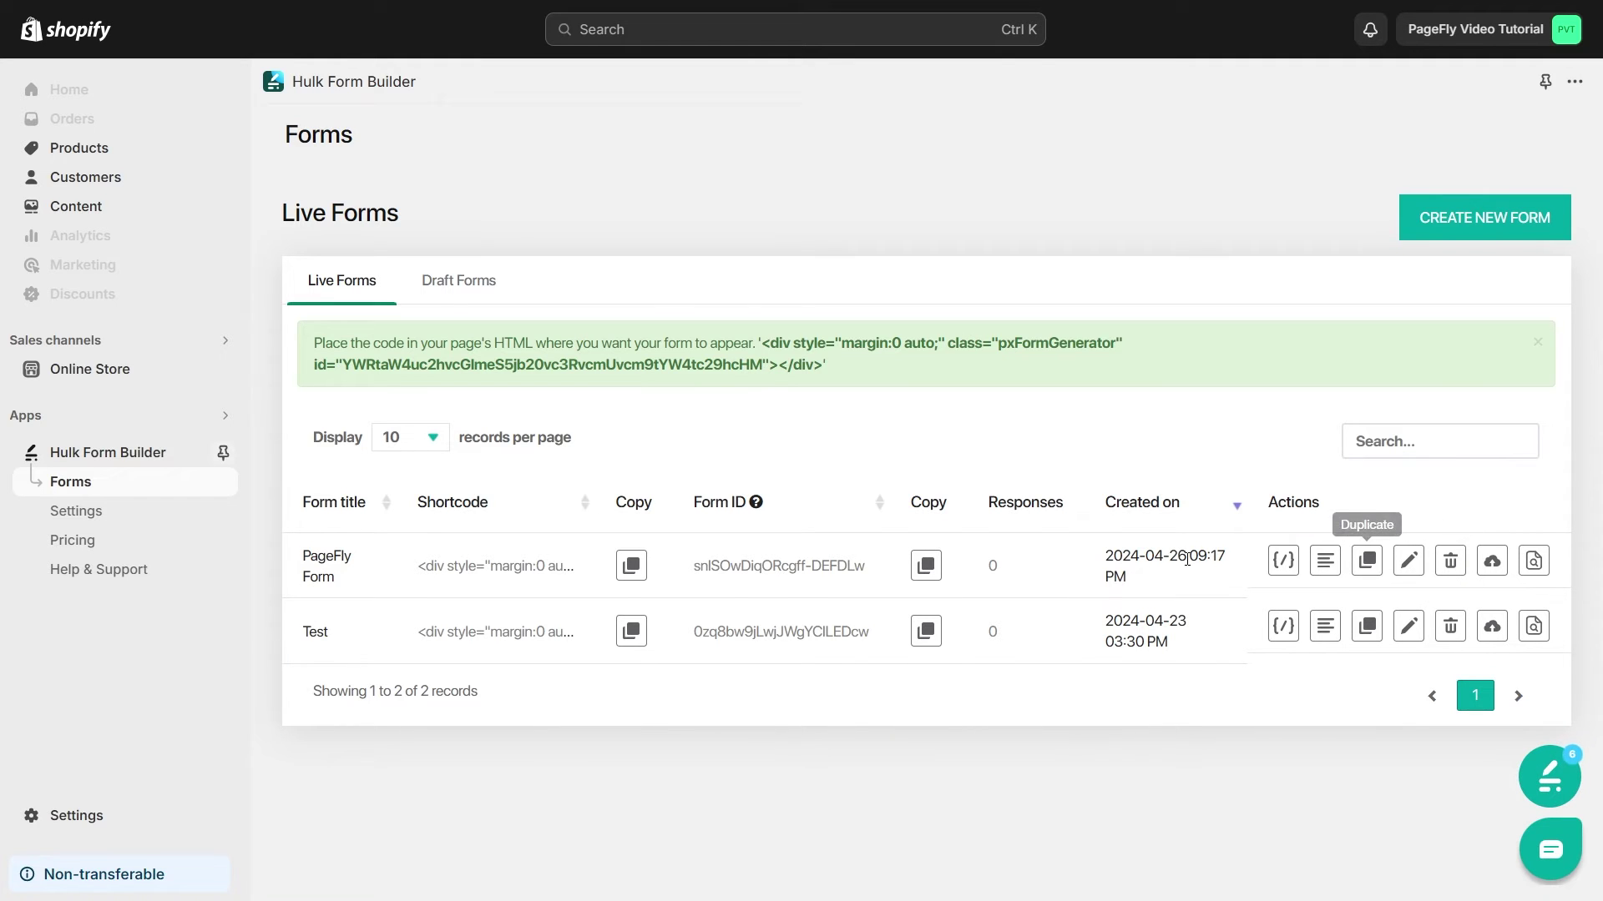
pyautogui.click(138, 520)
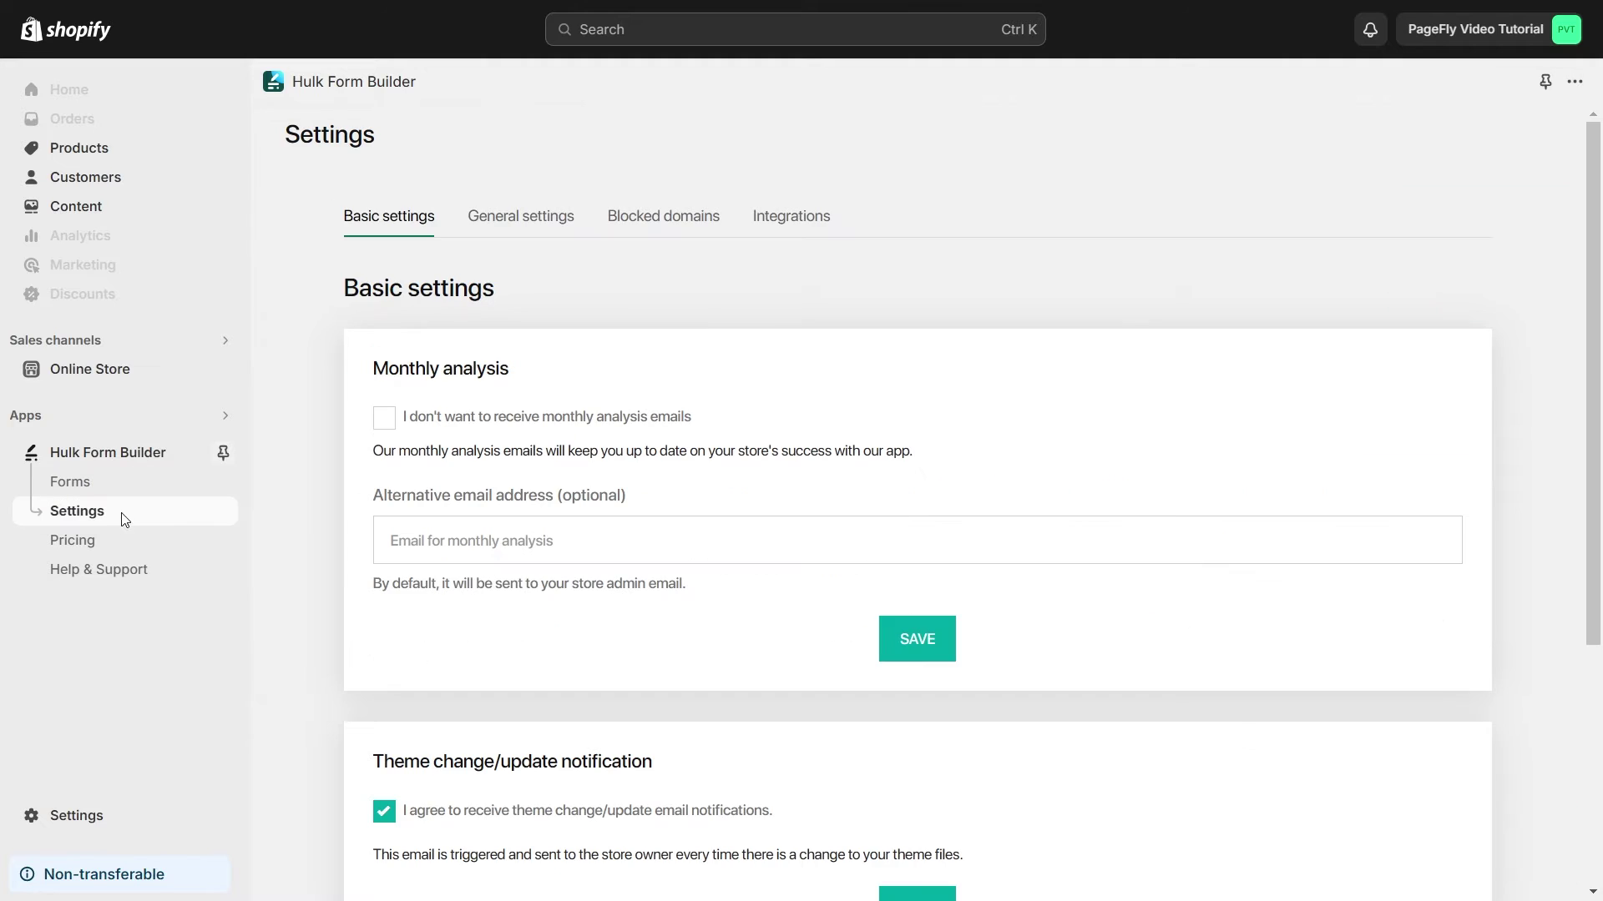
pyautogui.click(790, 218)
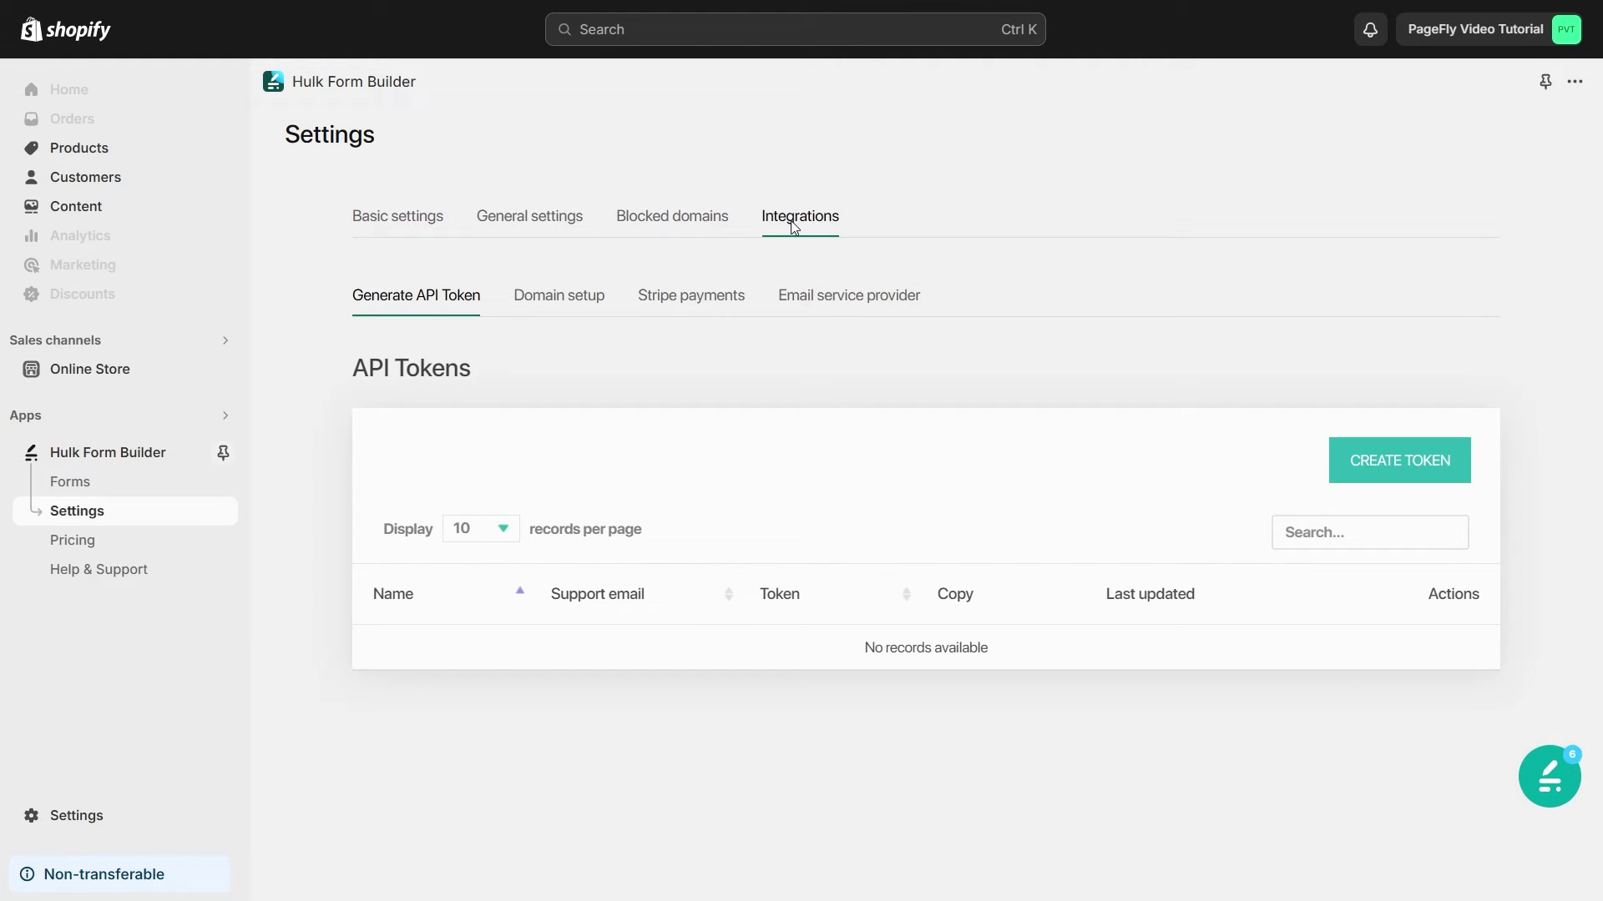
pyautogui.click(1382, 460)
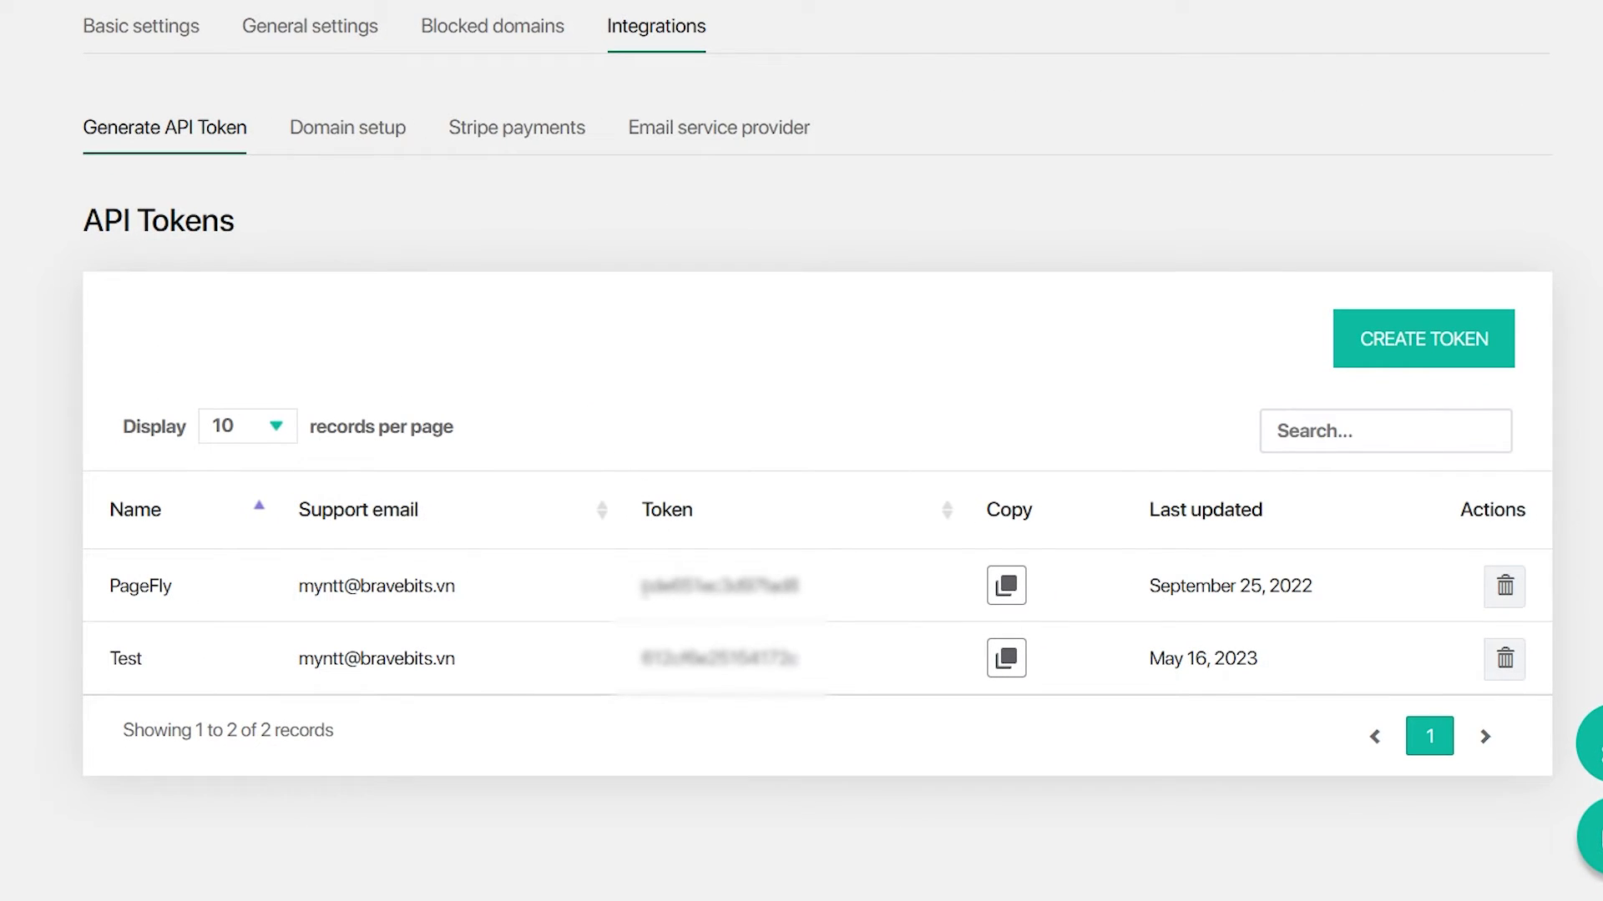
pyautogui.moveTo(640, 586); pyautogui.dragTo(804, 598)
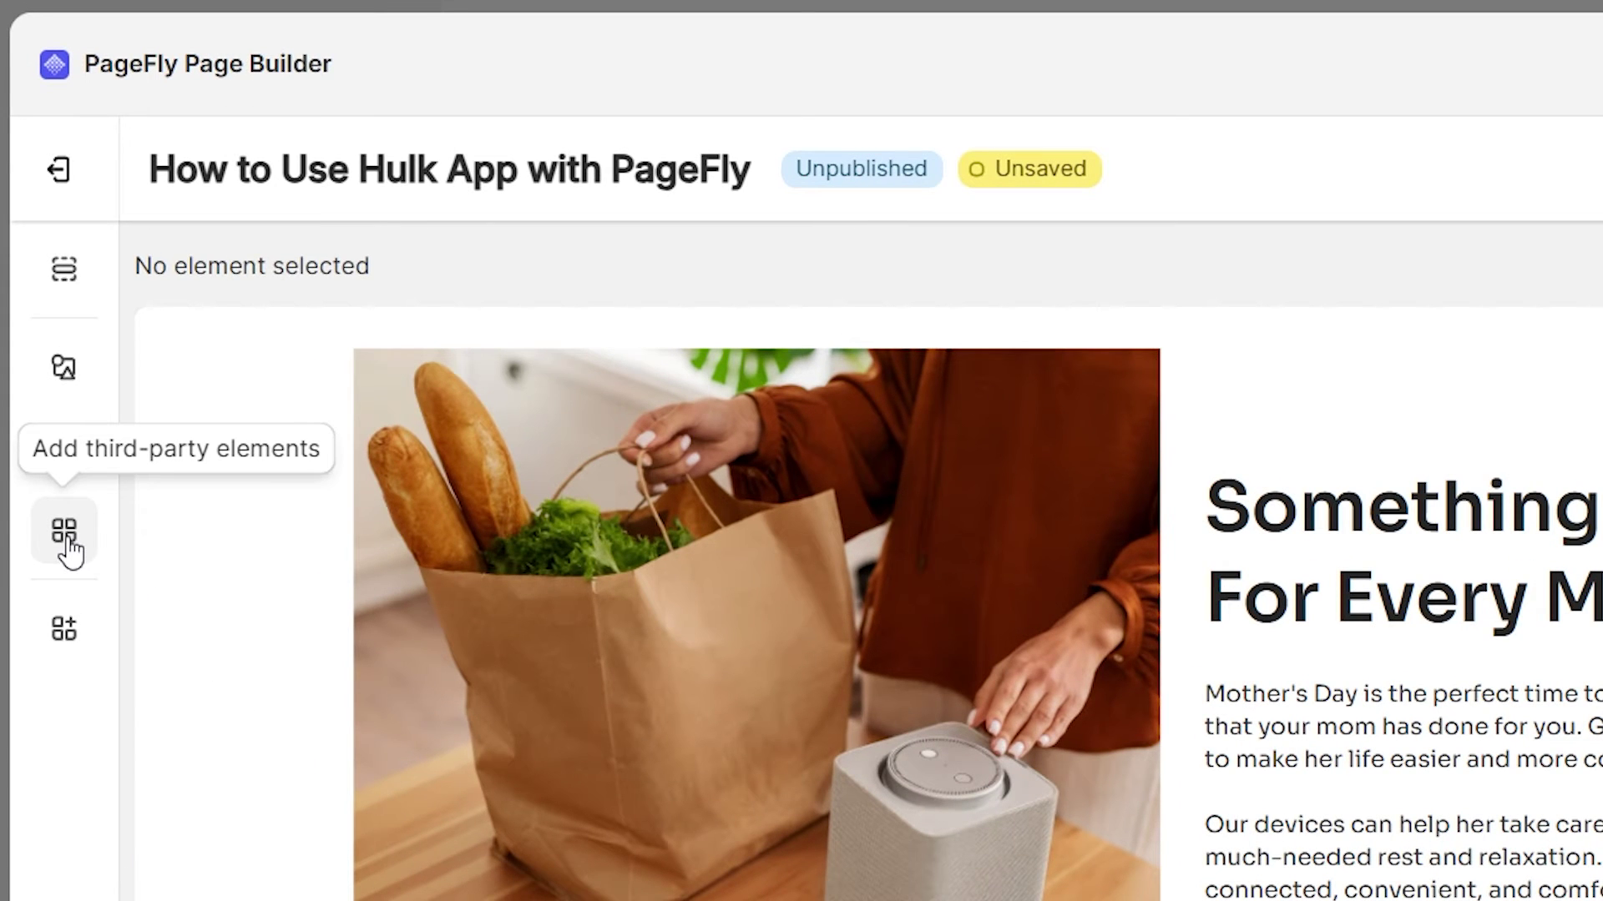
# Turn on PageFly's 'Form Builder with File Upload' third-party integration.
pyautogui.click(67, 541)
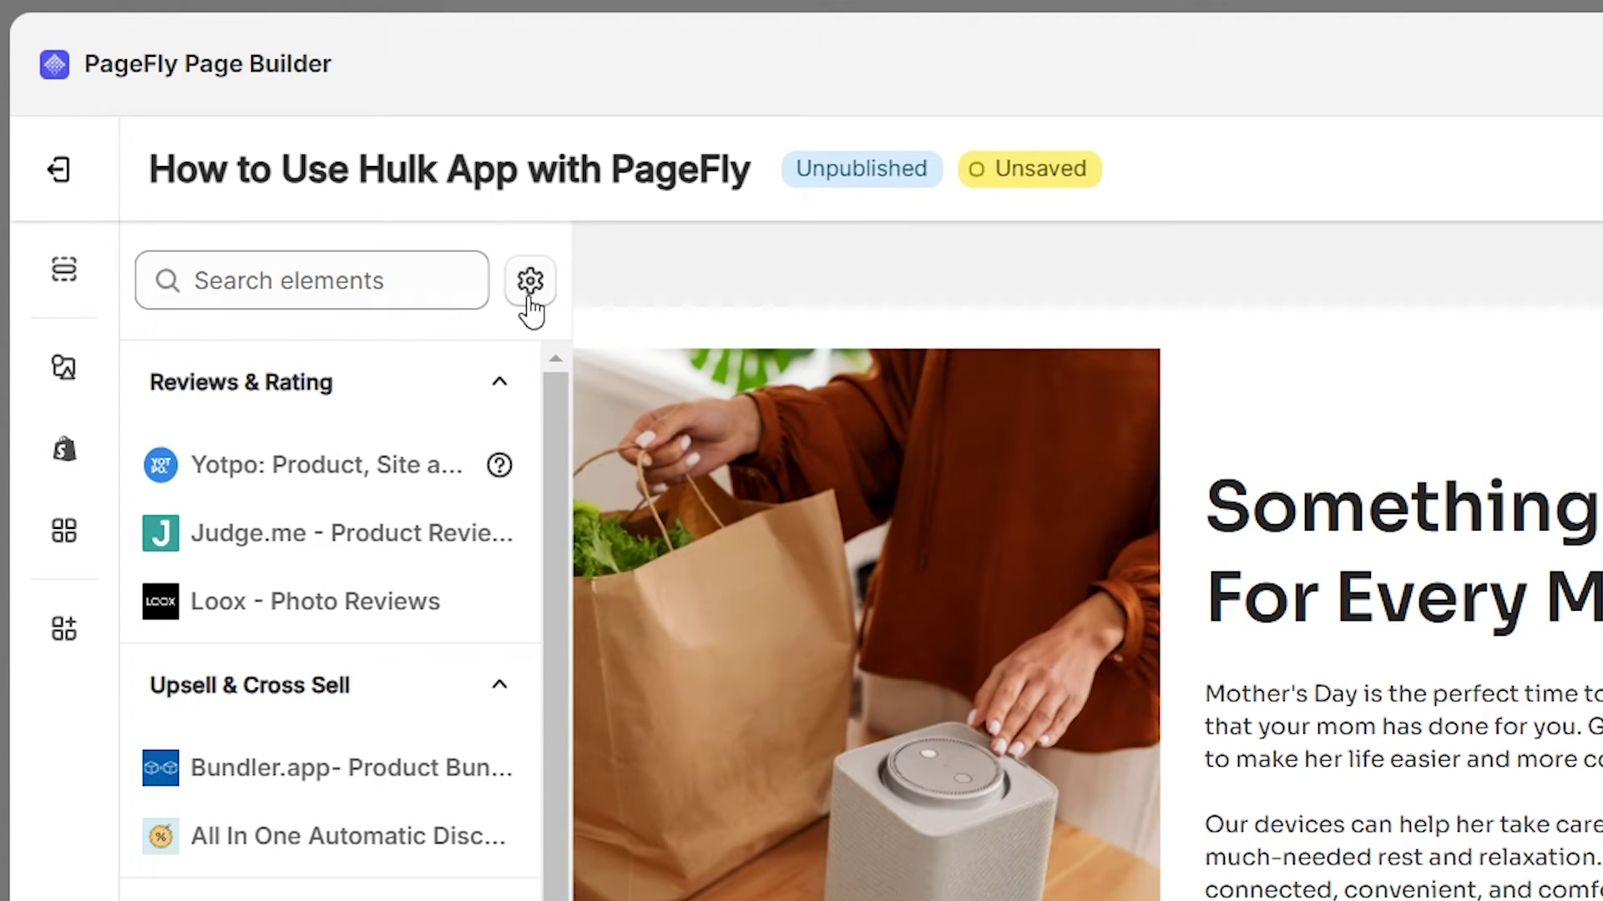
pyautogui.click(530, 284)
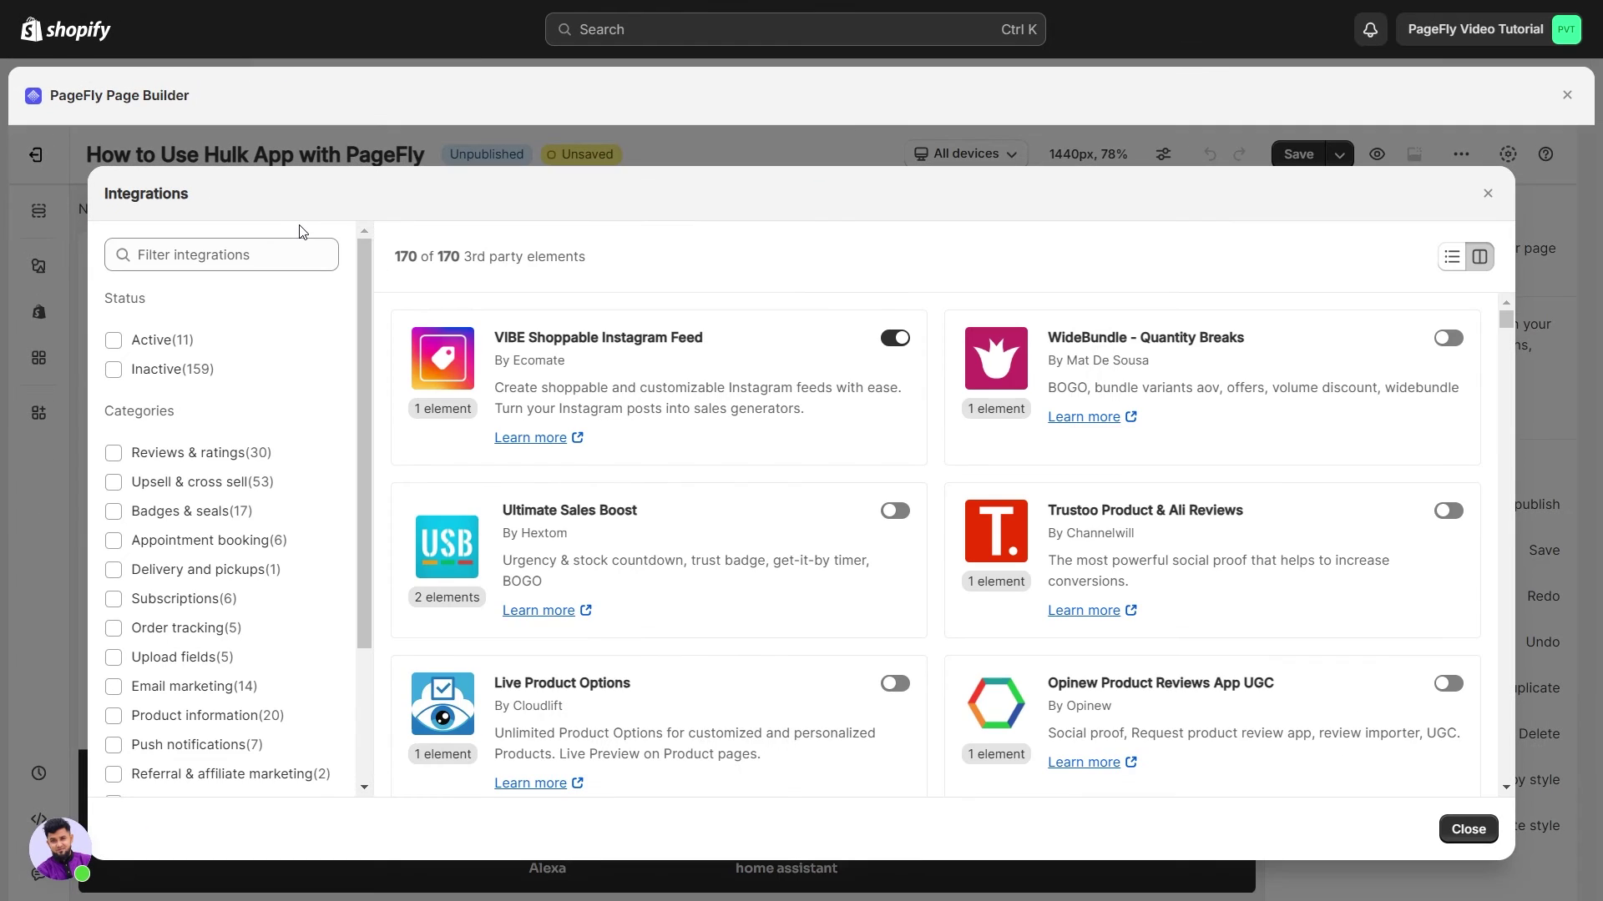
pyautogui.click(266, 258)
pyautogui.write('Form Builder with File Upload')
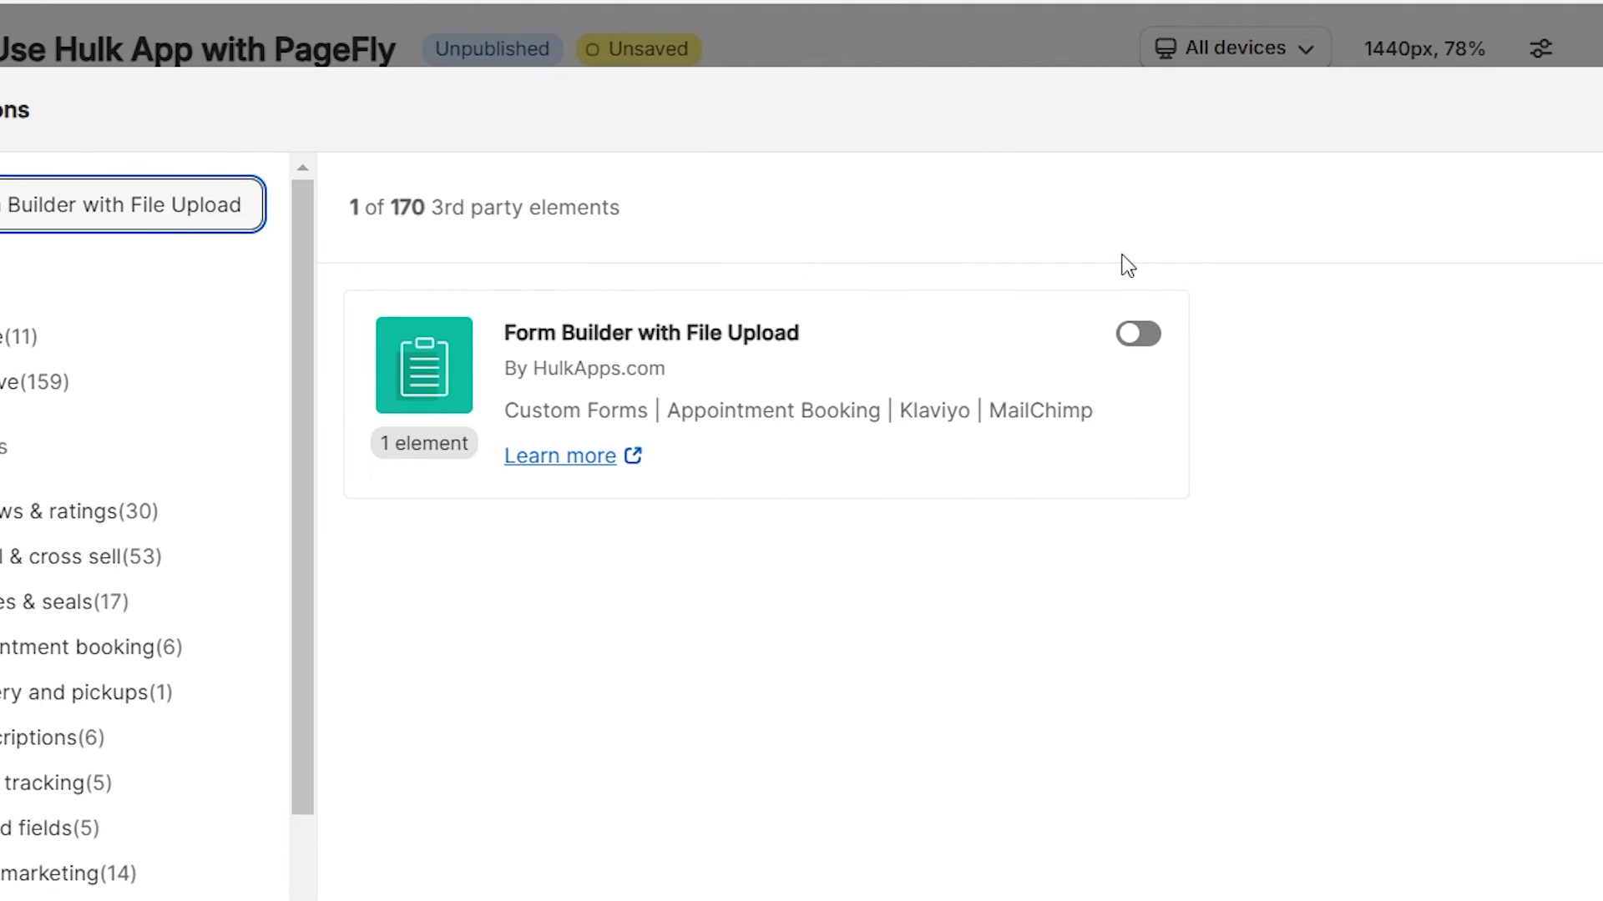
pyautogui.click(1138, 336)
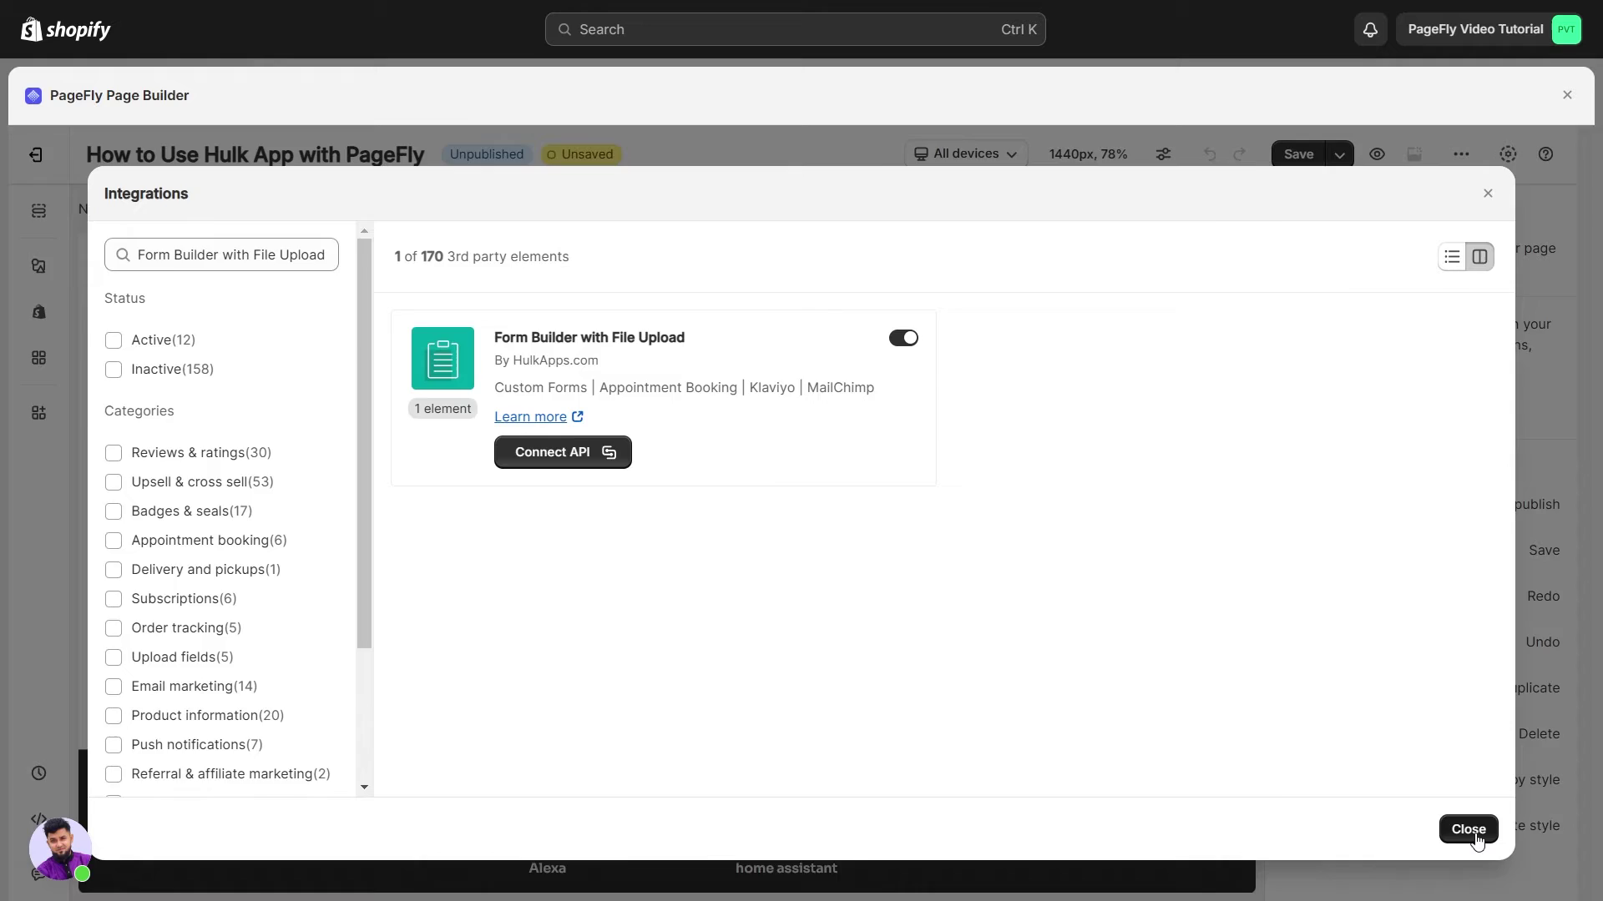
pyautogui.click(1469, 830)
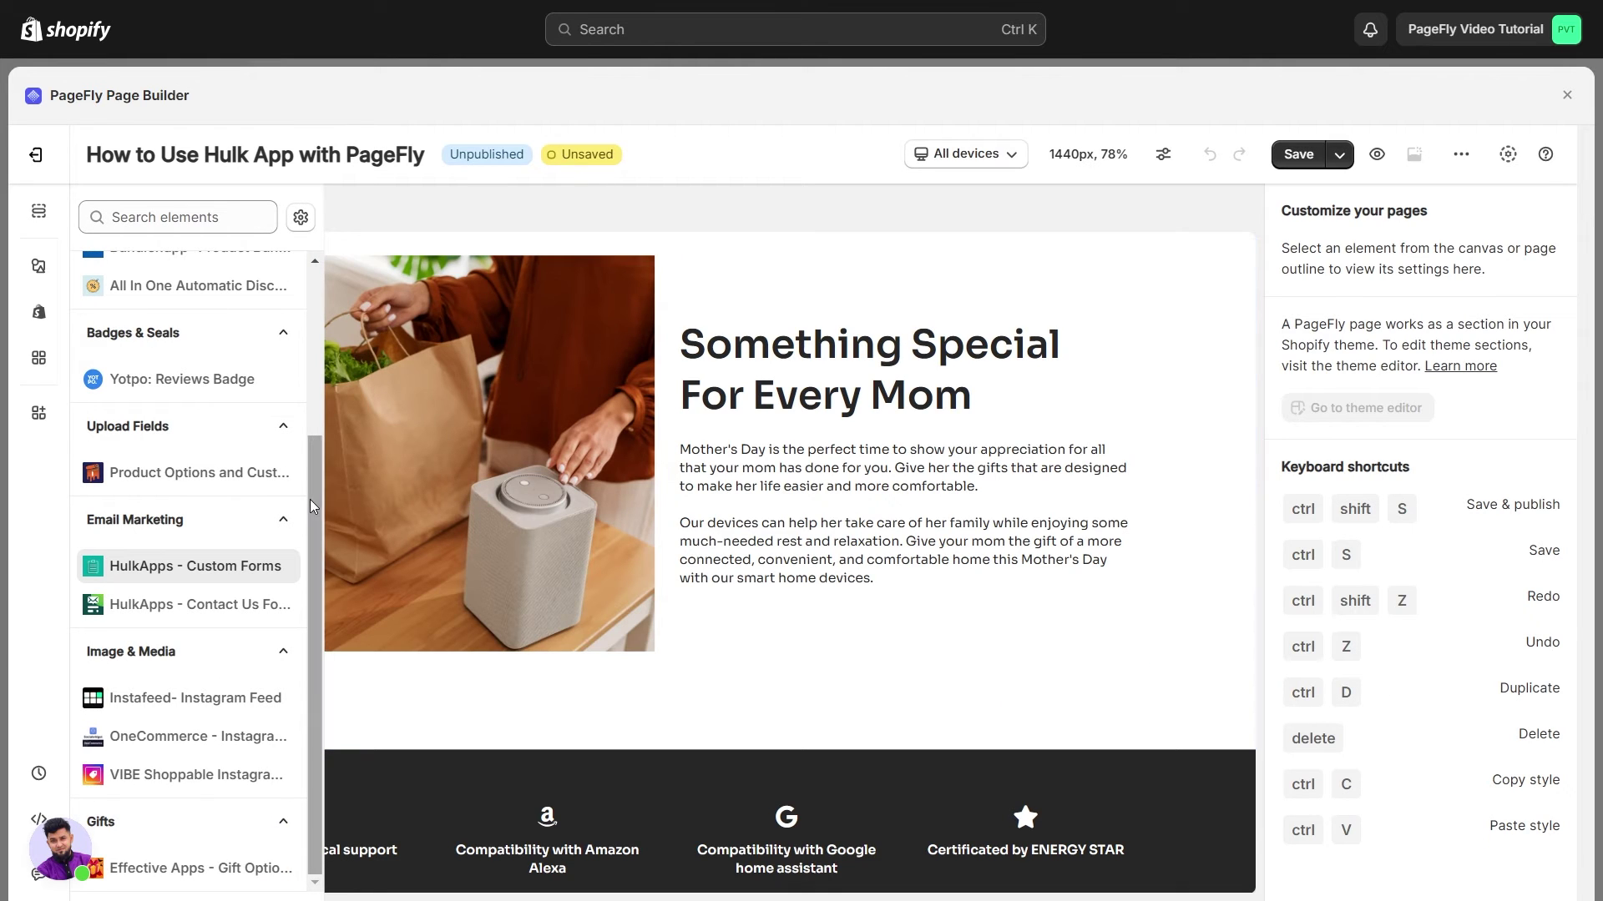
# Place the HulkApps Custom Forms element on the page and bring up Hulk's API Tokens list.
pyautogui.moveTo(309, 499)
pyautogui.mouseDown()
pyautogui.moveTo(309, 356)
pyautogui.moveTo(308, 508)
pyautogui.mouseUp()
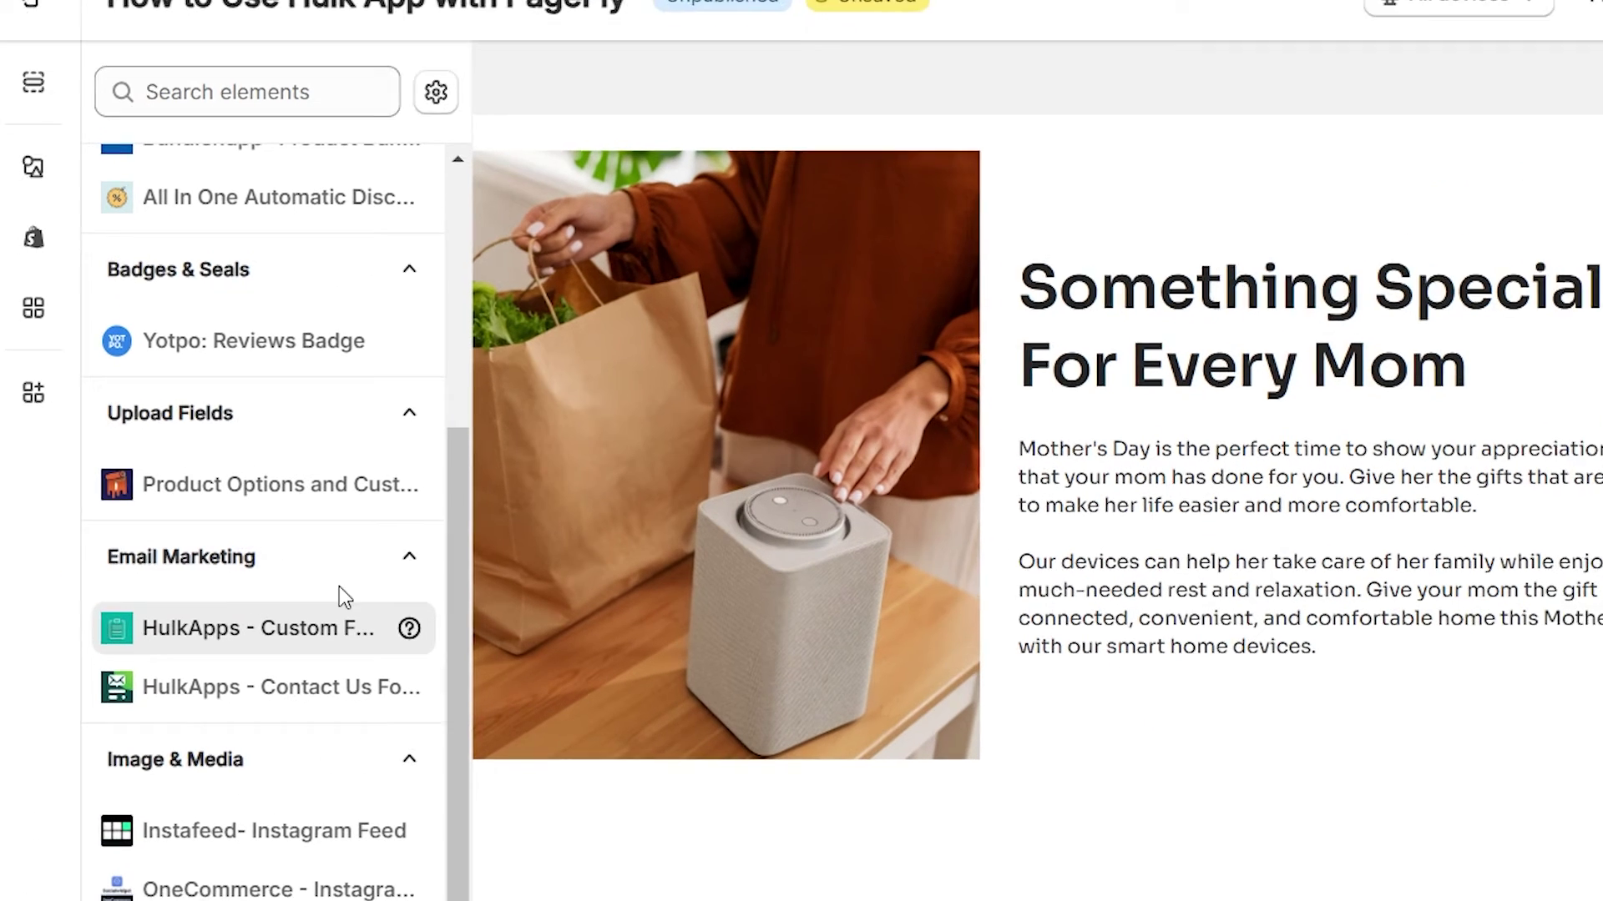
pyautogui.moveTo(240, 654)
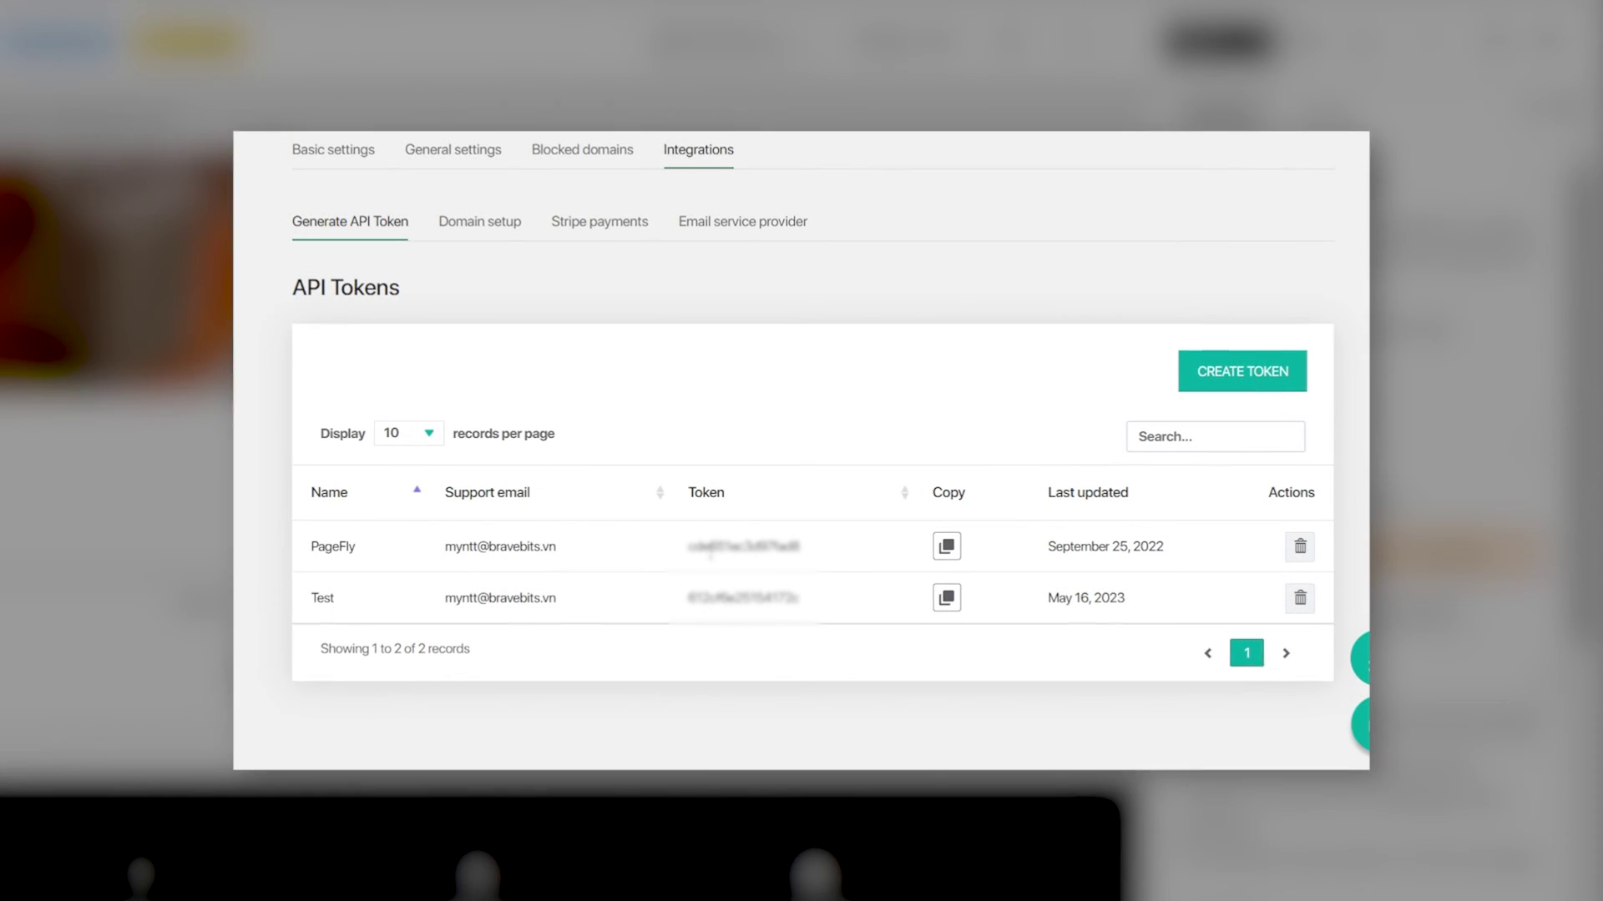
# Connect the HulkApps element to Hulk Form Builder using the copied PageFly API token.
pyautogui.moveTo(687, 551); pyautogui.dragTo(811, 558)
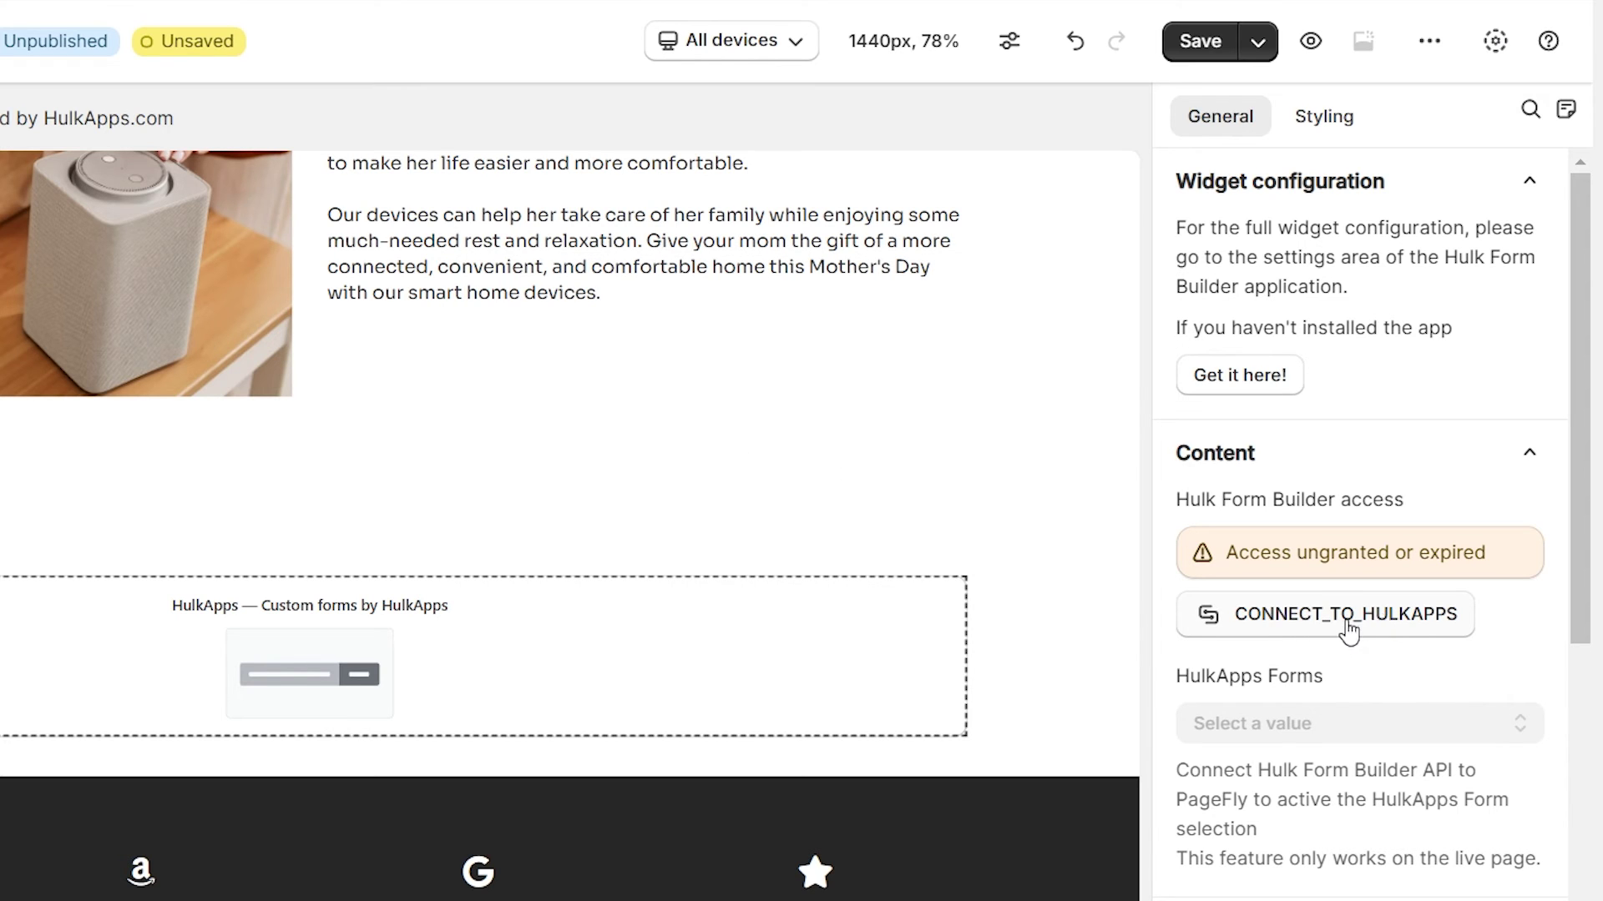
pyautogui.click(1340, 617)
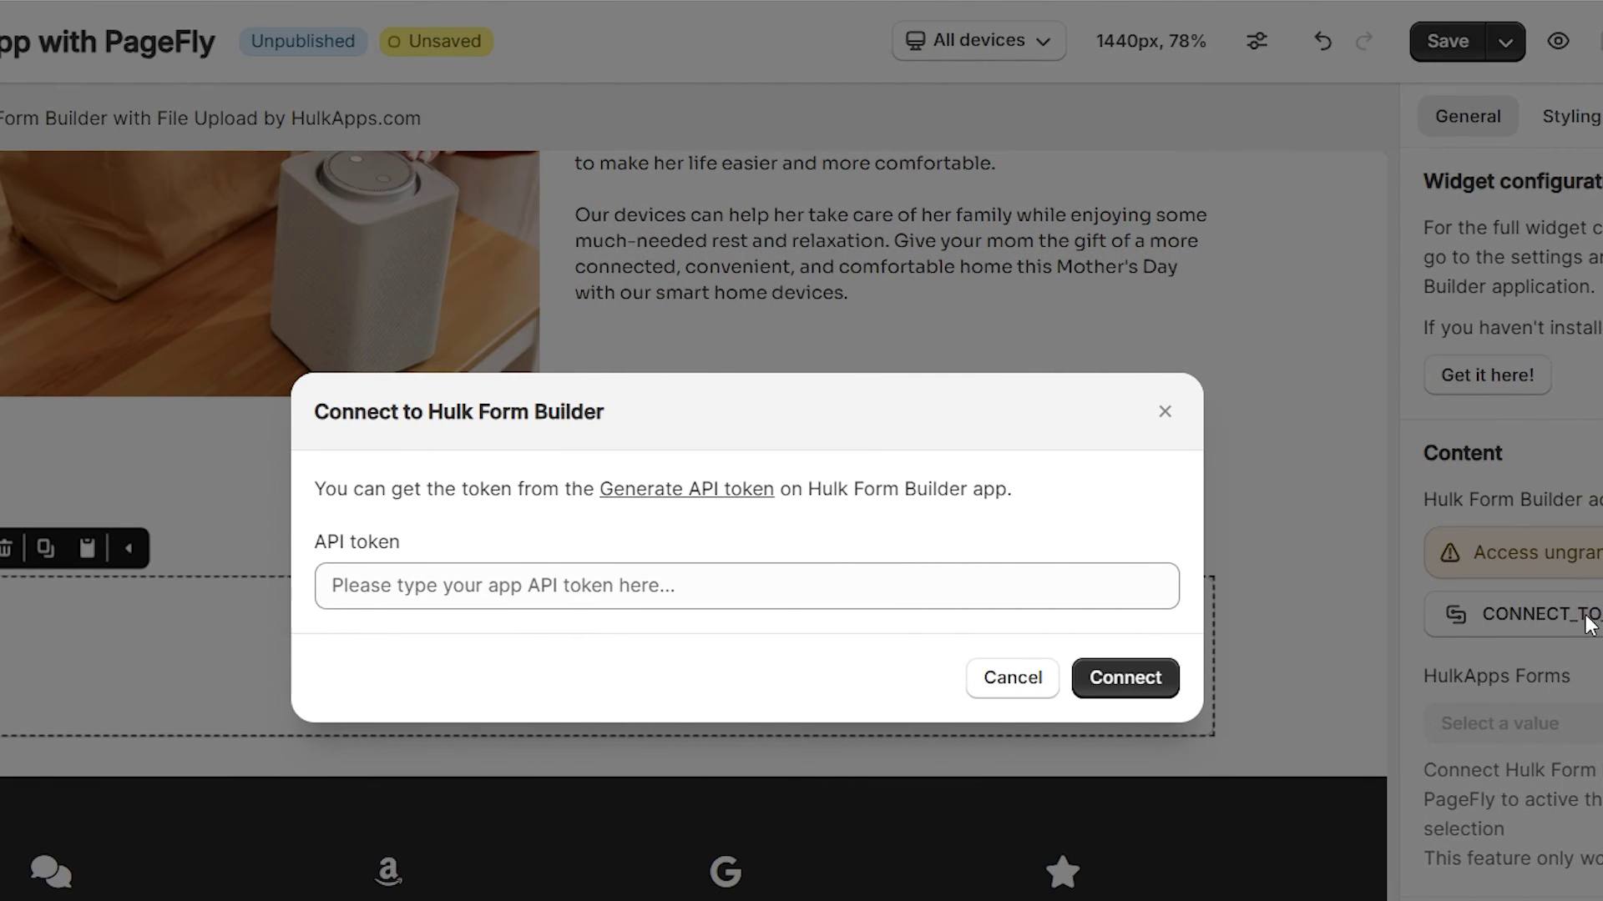
pyautogui.click(605, 590)
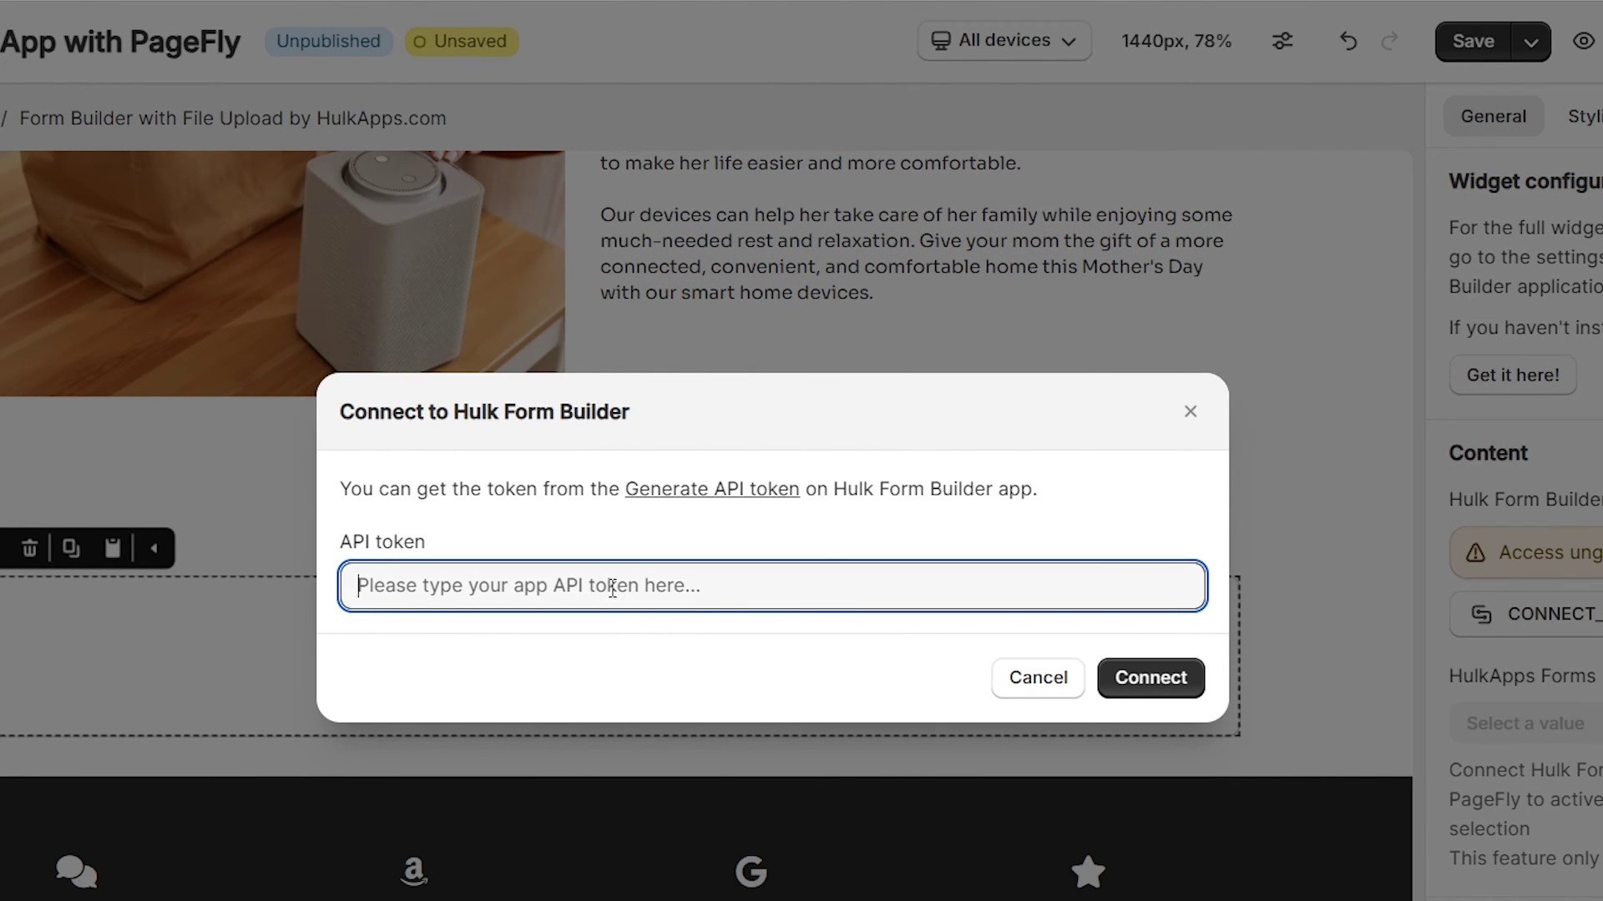
pyautogui.hotkey('ctrl', 'v')
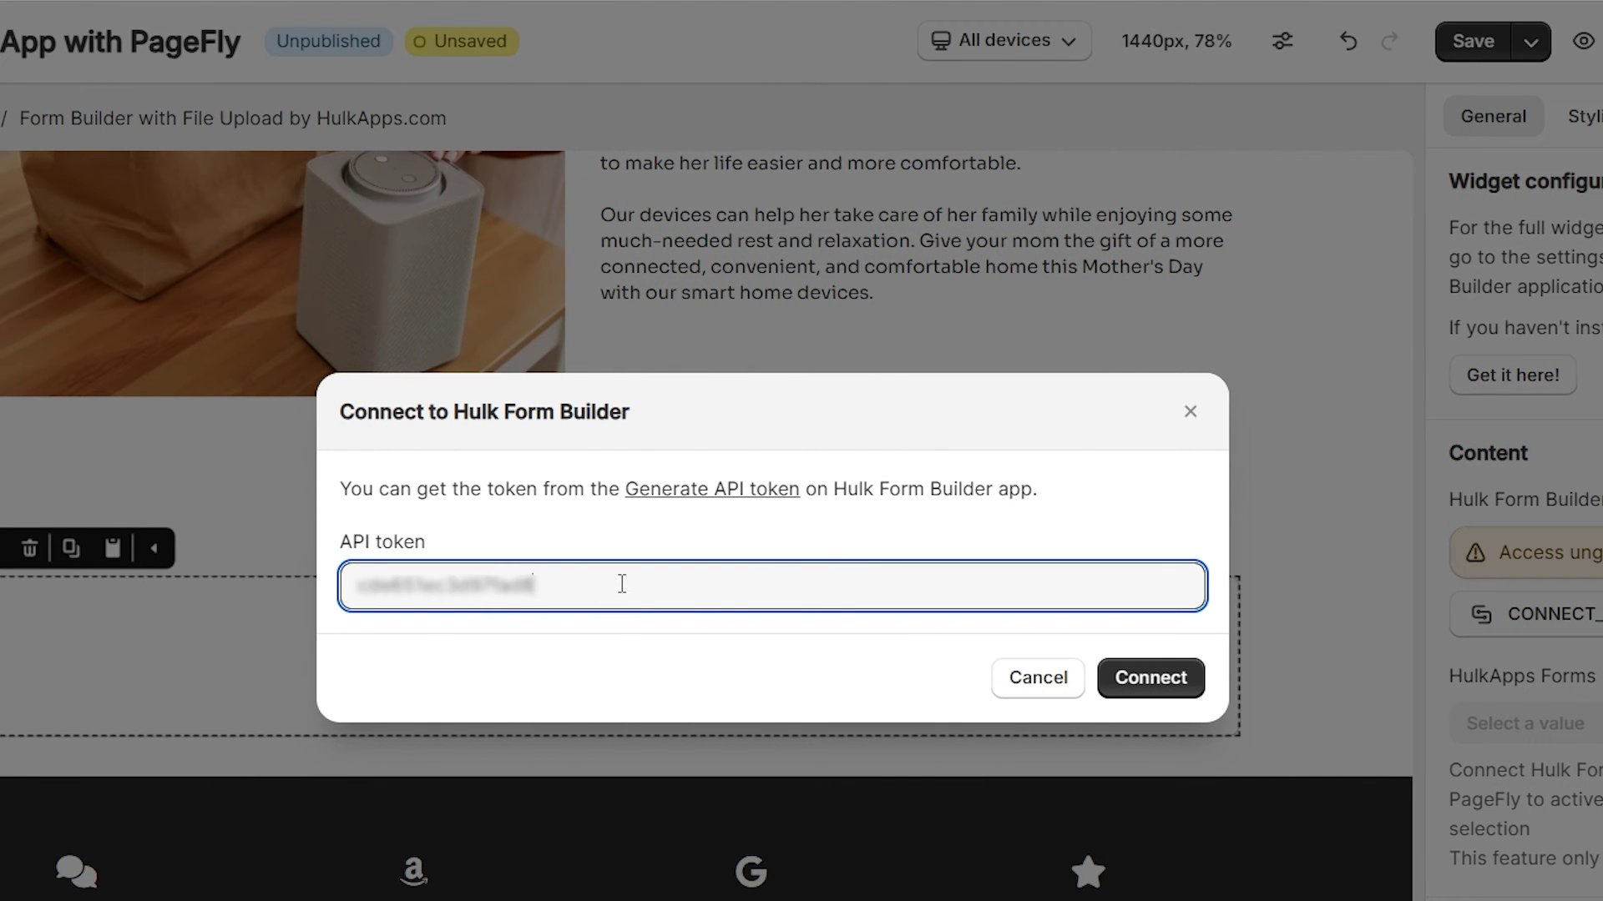
pyautogui.click(650, 663)
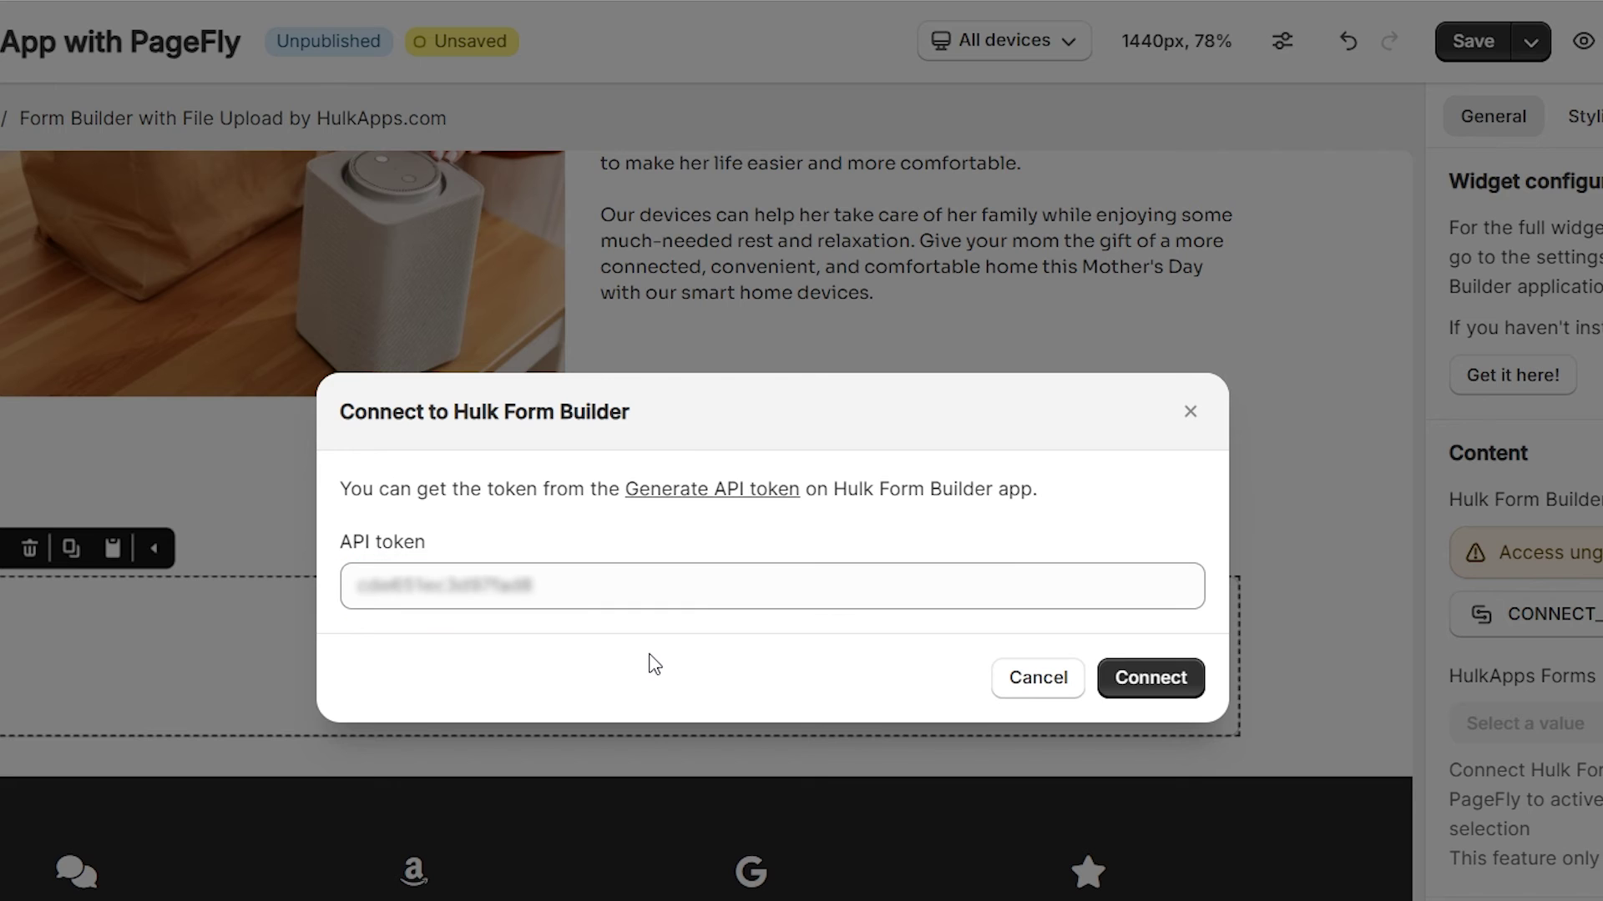
pyautogui.click(1152, 689)
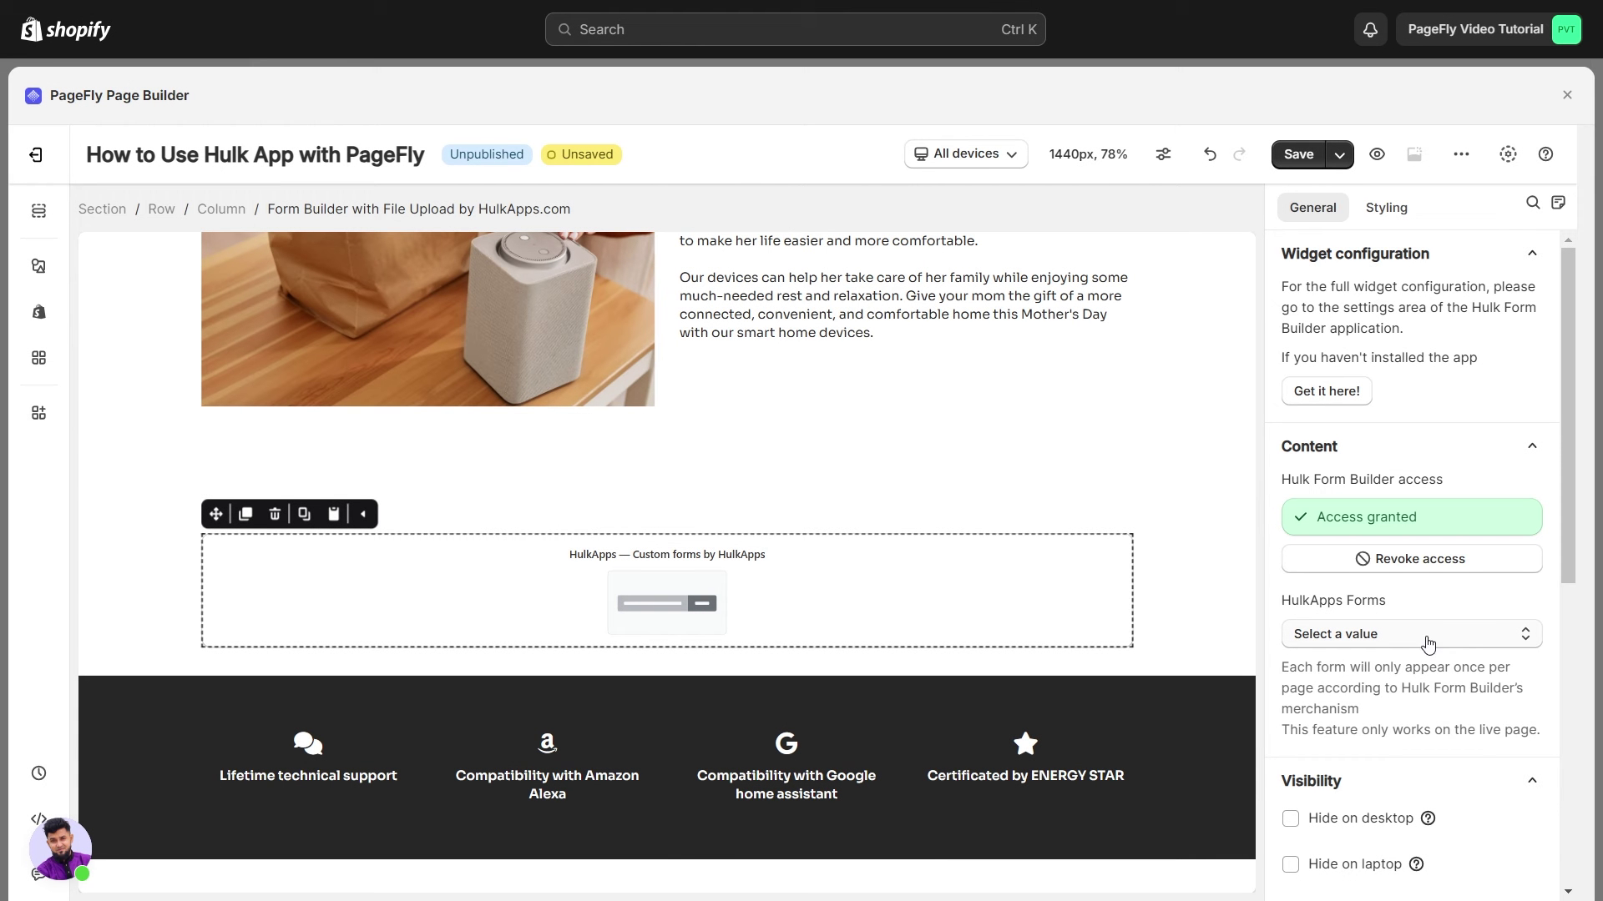
# Show PageFly Form in the HulkApps element with a 5 px margin on all sides.
pyautogui.click(1380, 649)
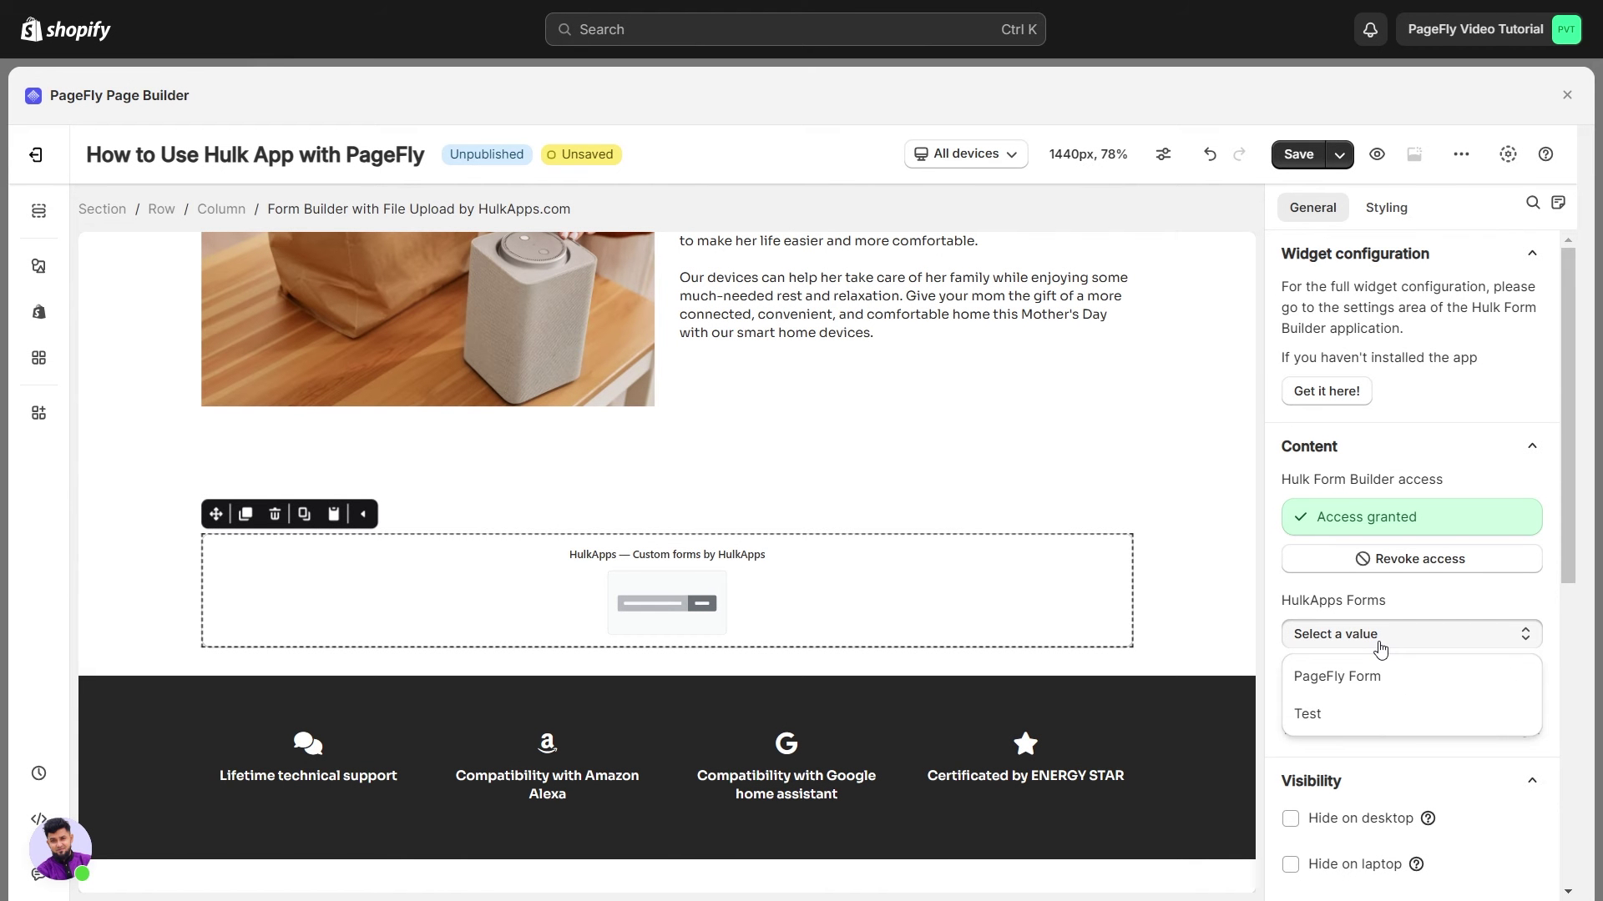
pyautogui.click(1394, 686)
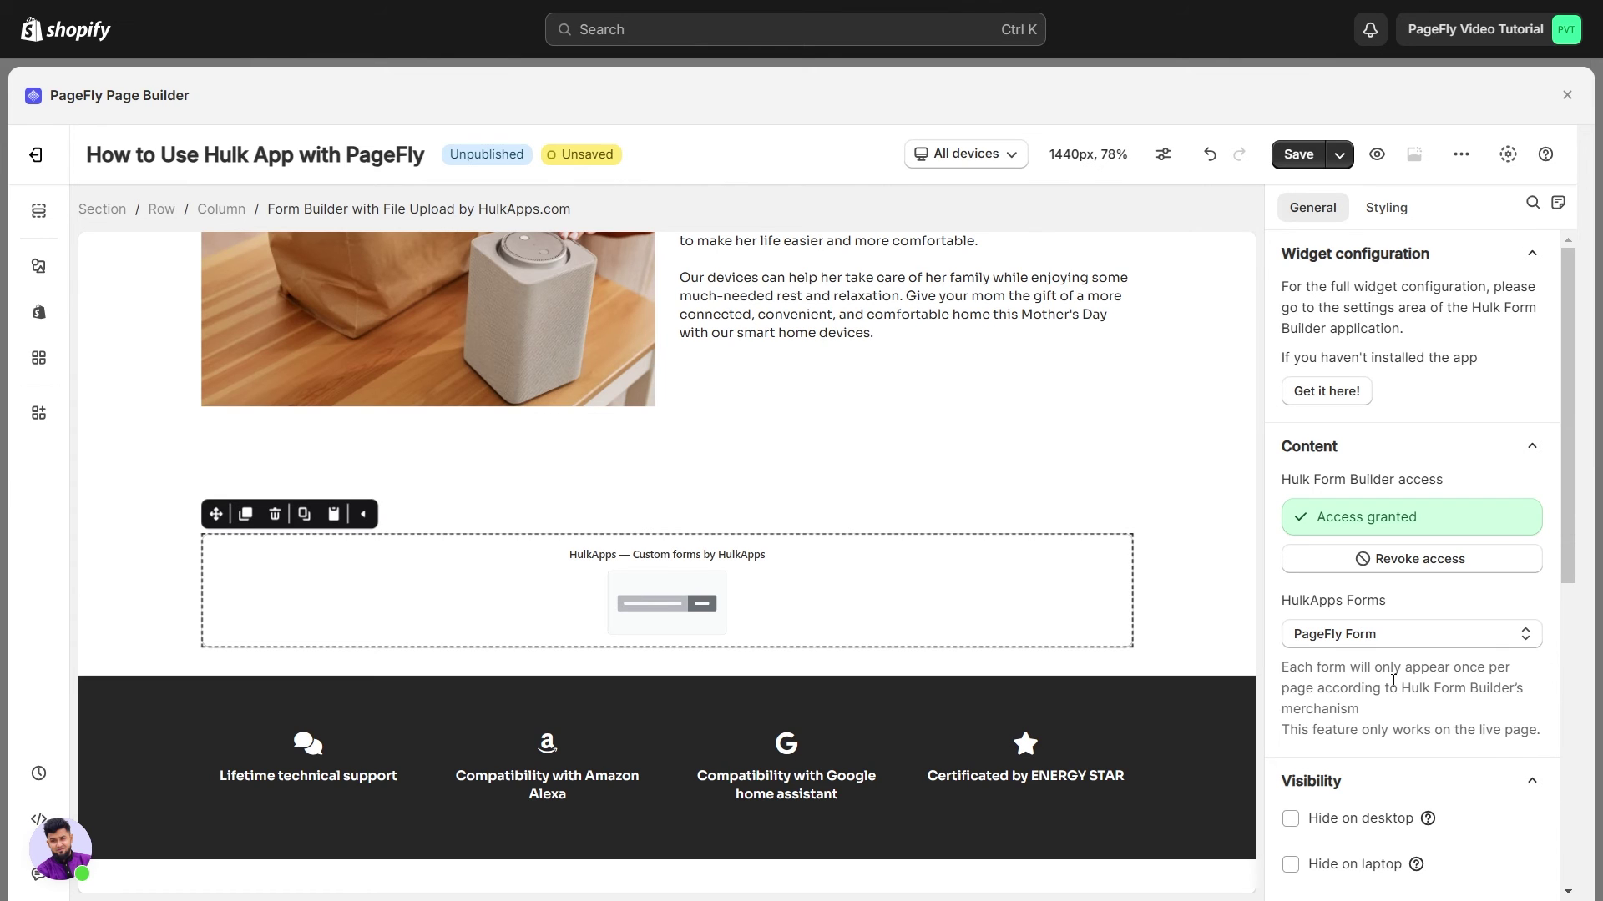
pyautogui.click(1386, 207)
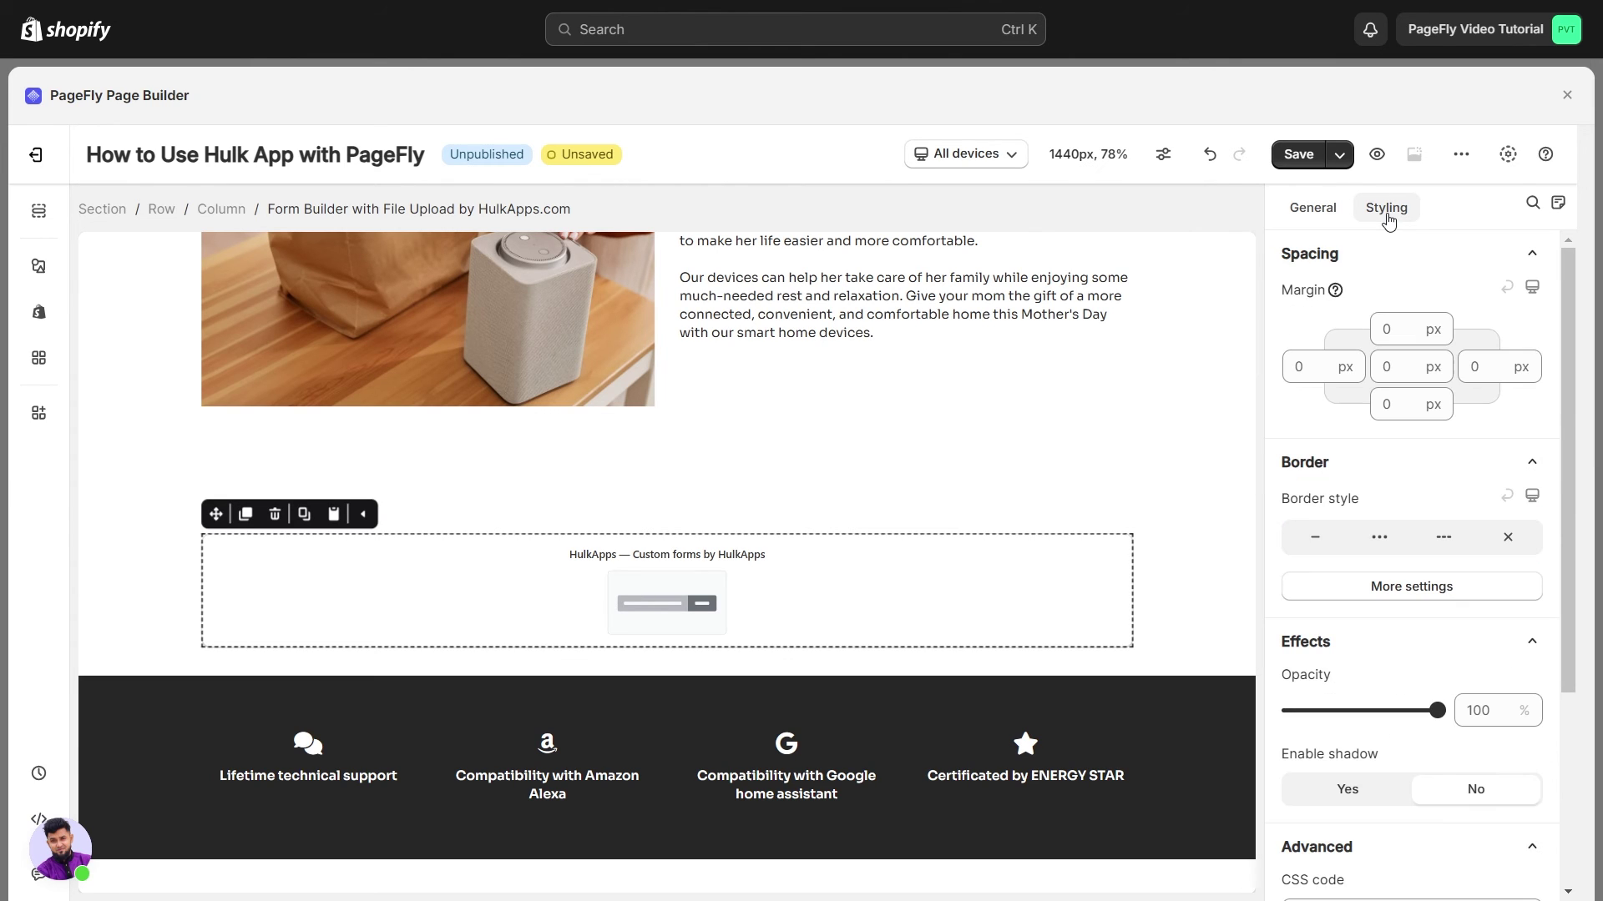
pyautogui.click(1396, 365)
pyautogui.write('5')
pyautogui.click(1321, 421)
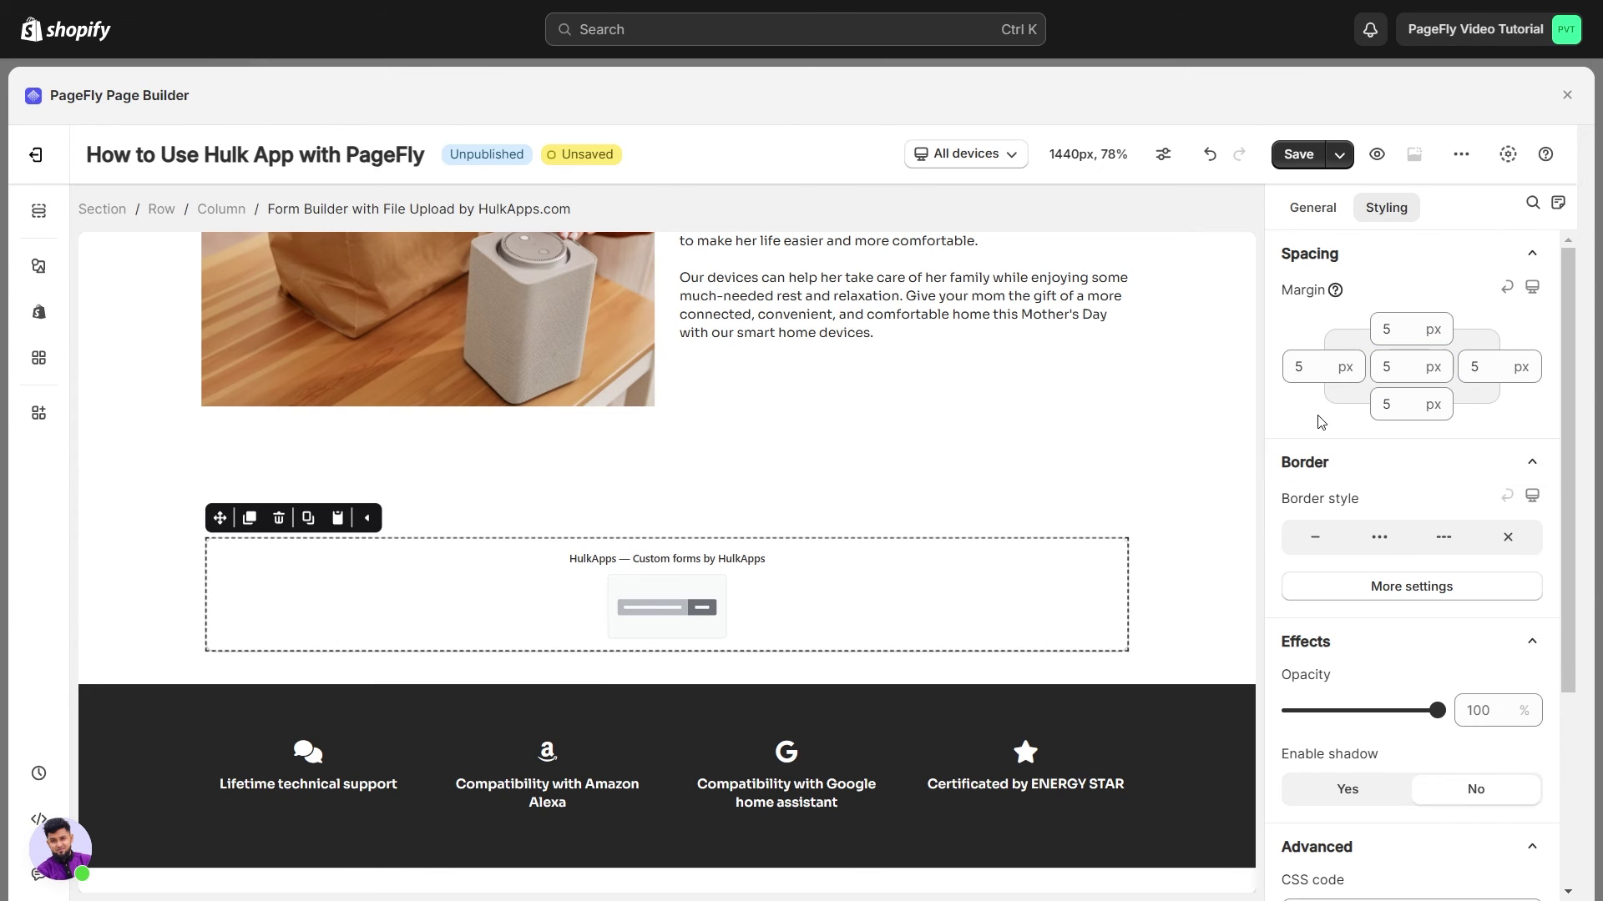
# Set the element's border style to none, leaving the drop shadow off.
pyautogui.click(1503, 541)
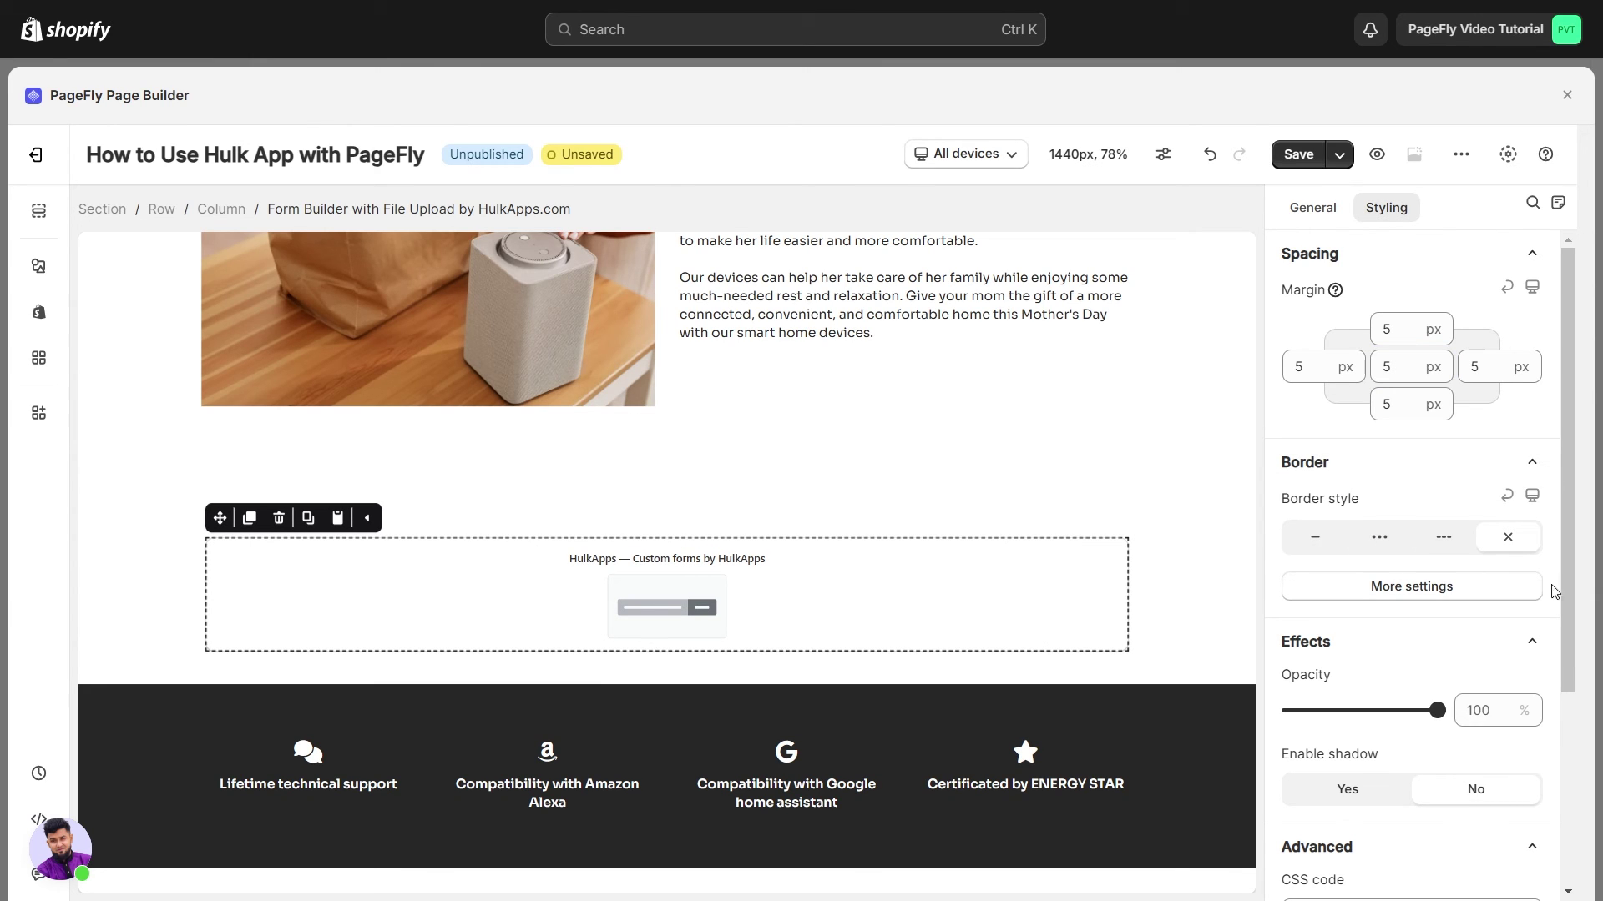
pyautogui.scroll(-3, 1494, 543)
pyautogui.moveTo(1437, 468)
pyautogui.mouseDown()
pyautogui.moveTo(1377, 469)
pyautogui.moveTo(1440, 469)
pyautogui.mouseUp()
pyautogui.click(1372, 556)
pyautogui.moveTo(1567, 555); pyautogui.dragTo(1469, 551)
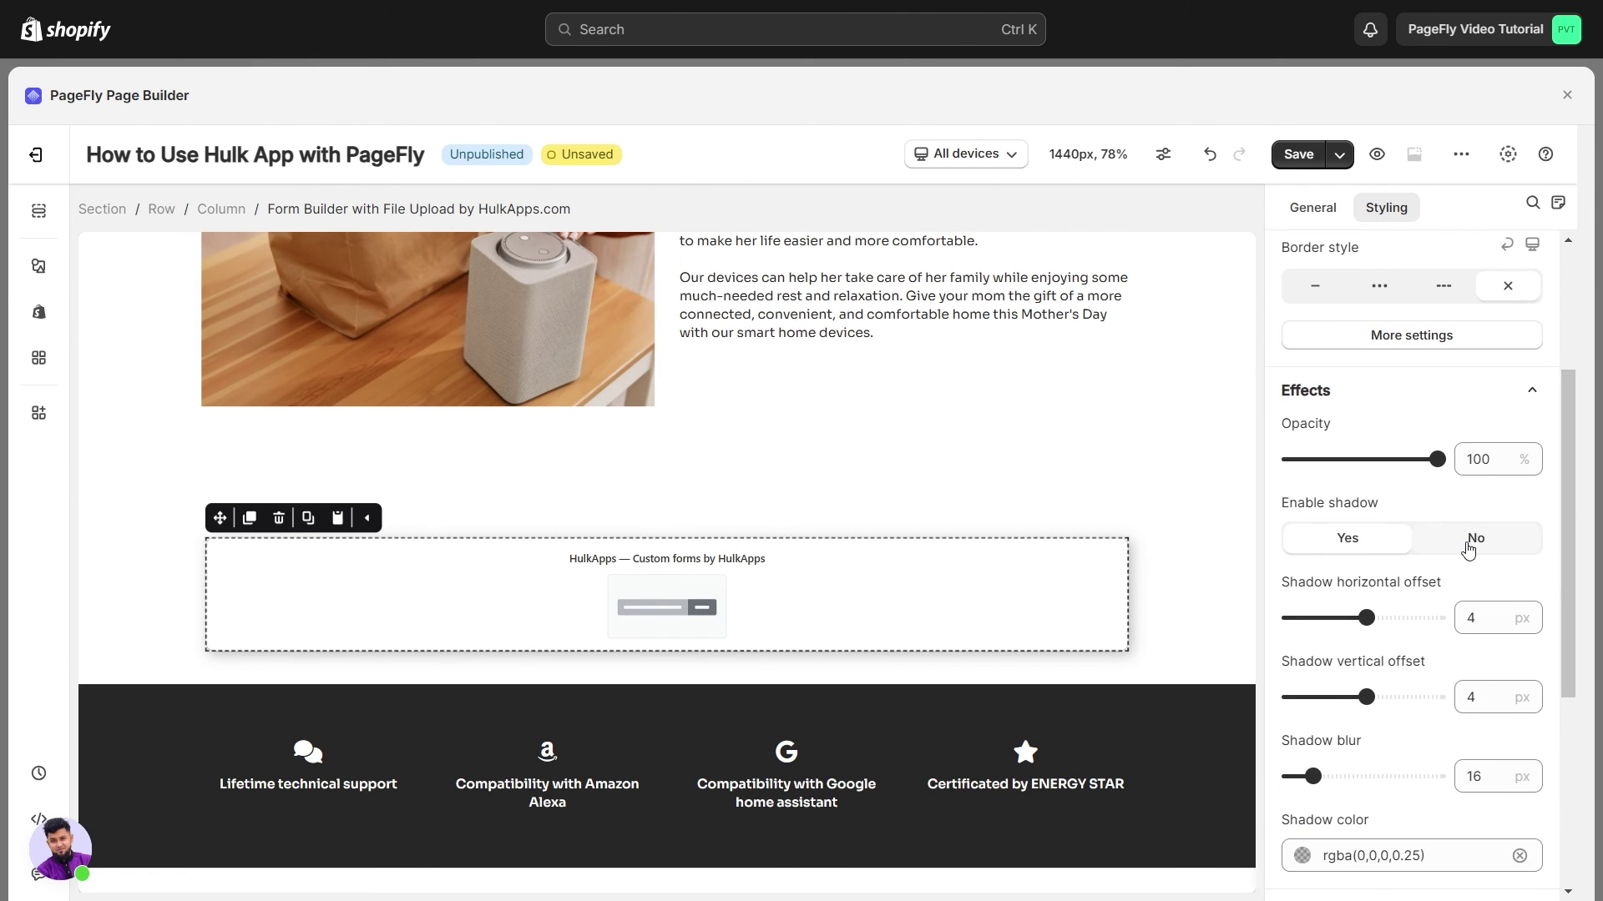
pyautogui.click(1469, 540)
# Save and publish the PageFly page, then view it live on the storefront.
pyautogui.click(1339, 155)
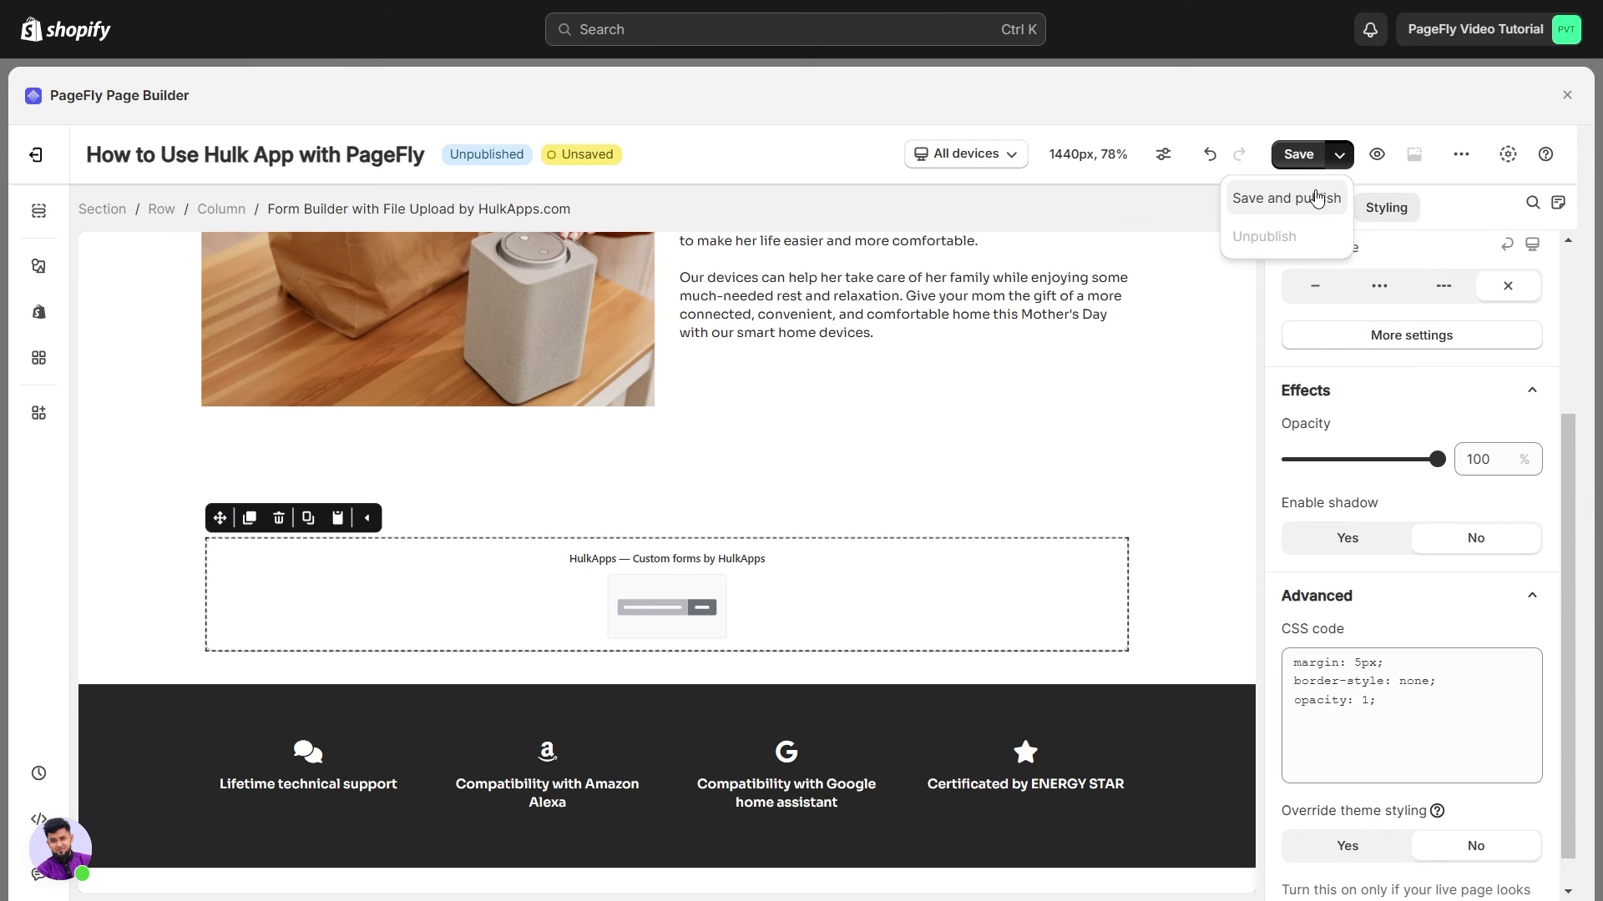
pyautogui.click(1313, 200)
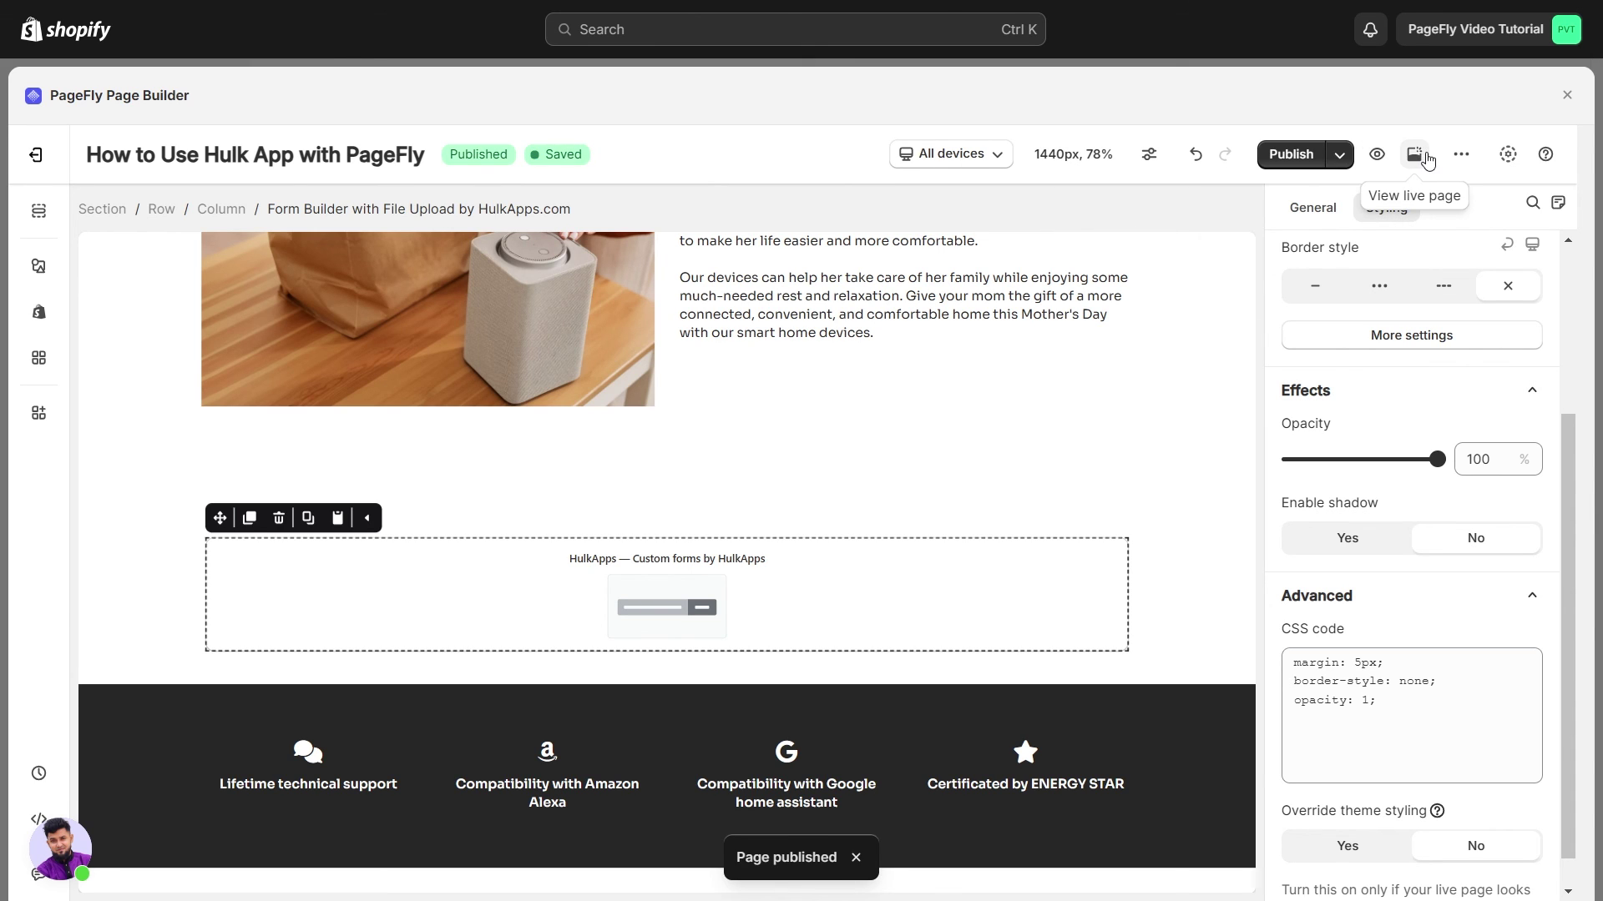
pyautogui.click(1416, 157)
pyautogui.scroll(-15, 1595, 609)
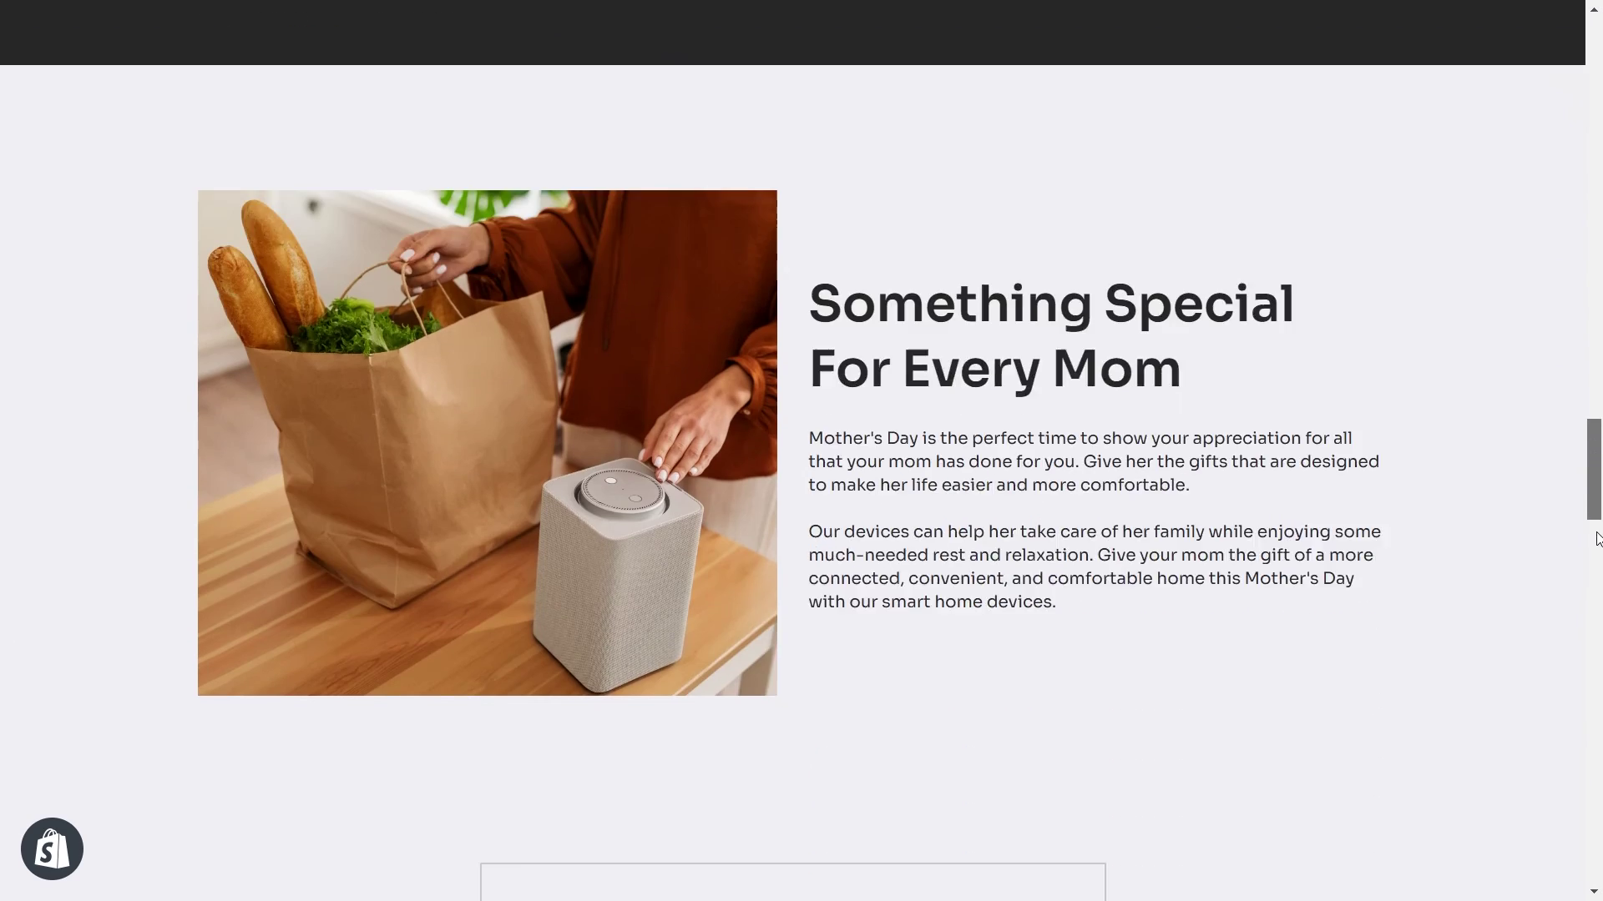